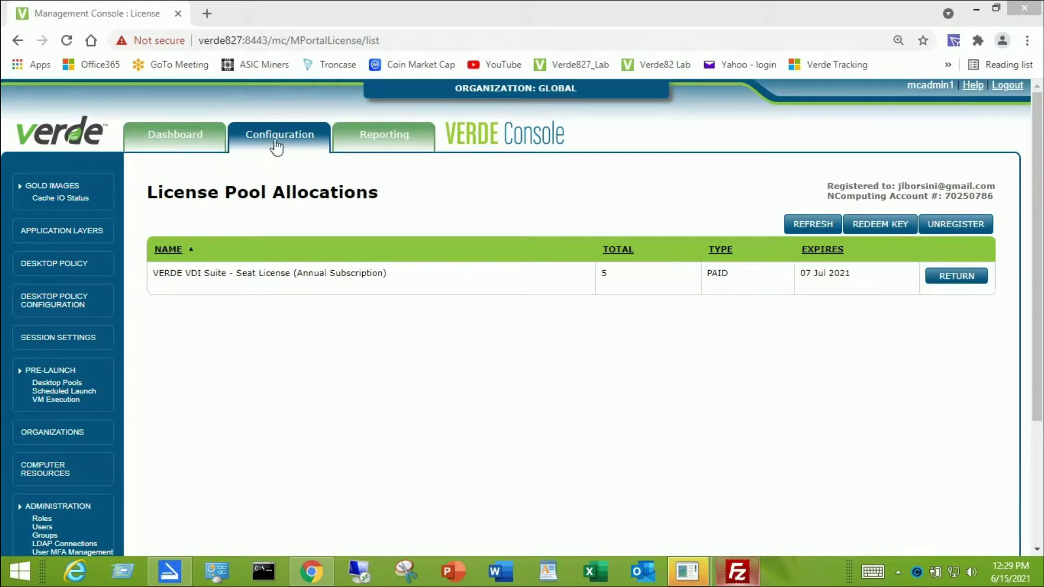
- Open the Gold Images list and review the edit settings of w10_1909, including its session settings choices and owners, without saving
mouse_move(293, 143)
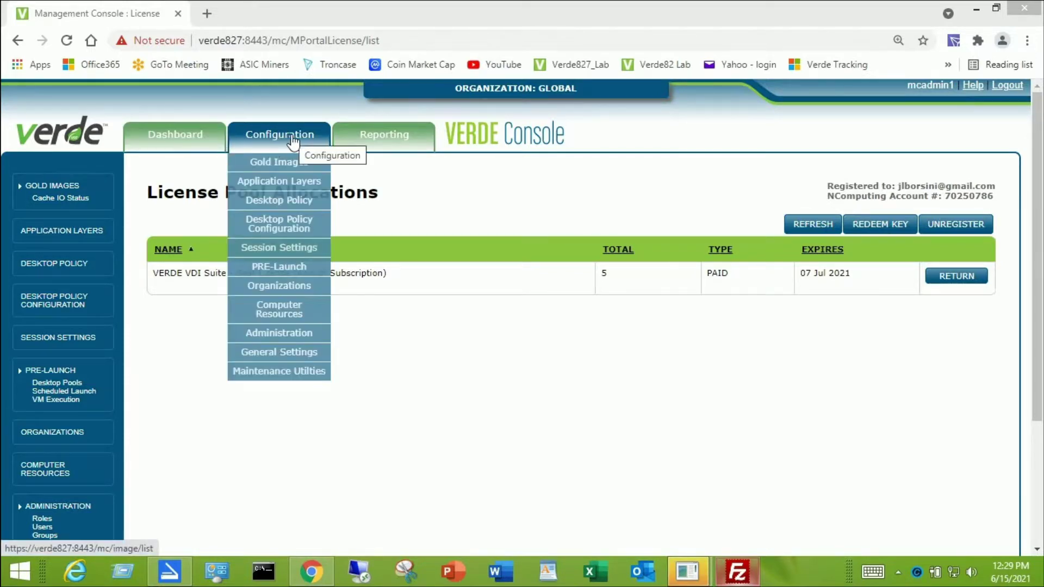
click(295, 162)
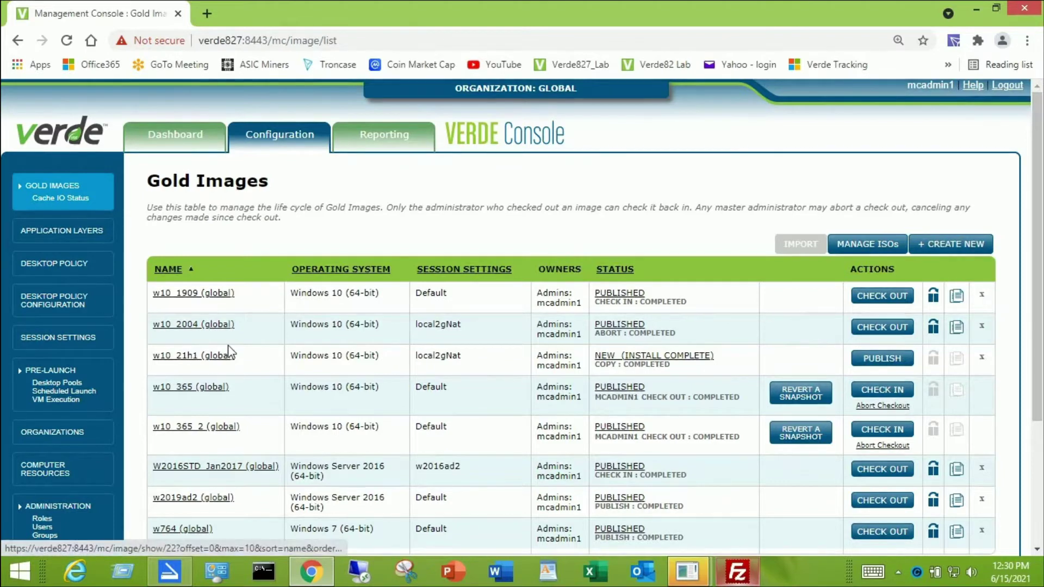
click(184, 293)
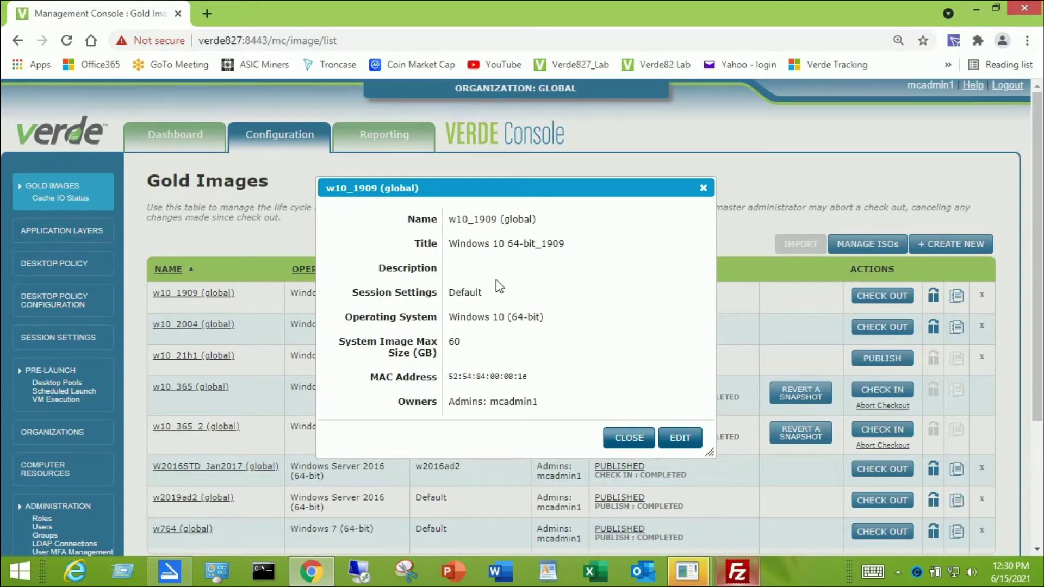
click(681, 444)
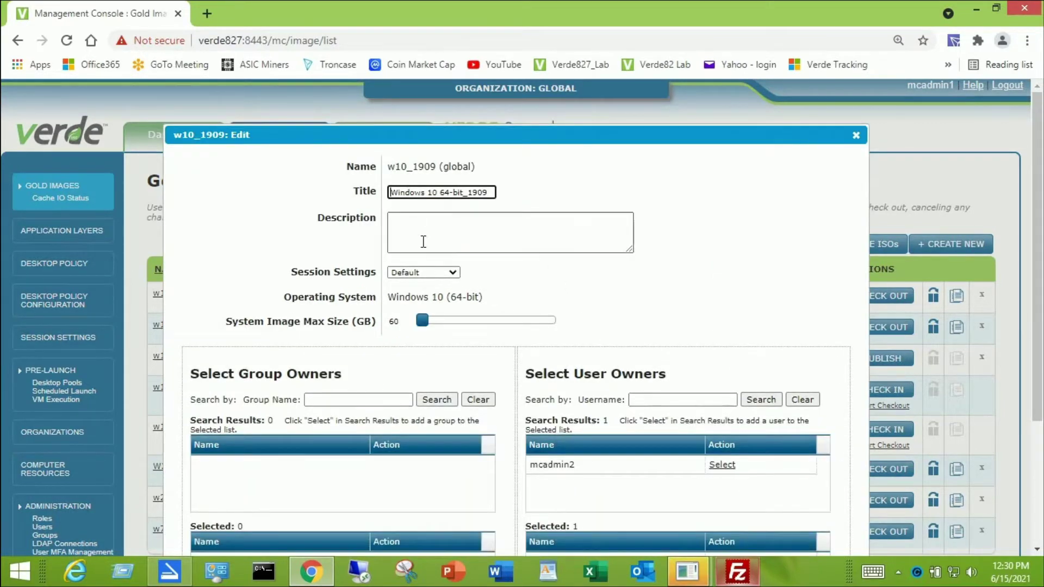
click(454, 273)
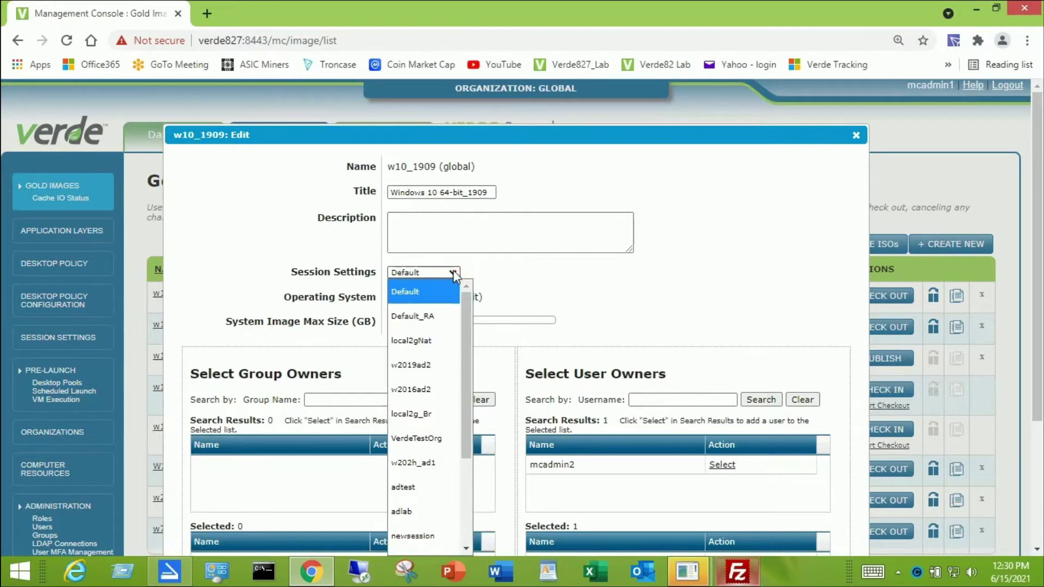
click(453, 273)
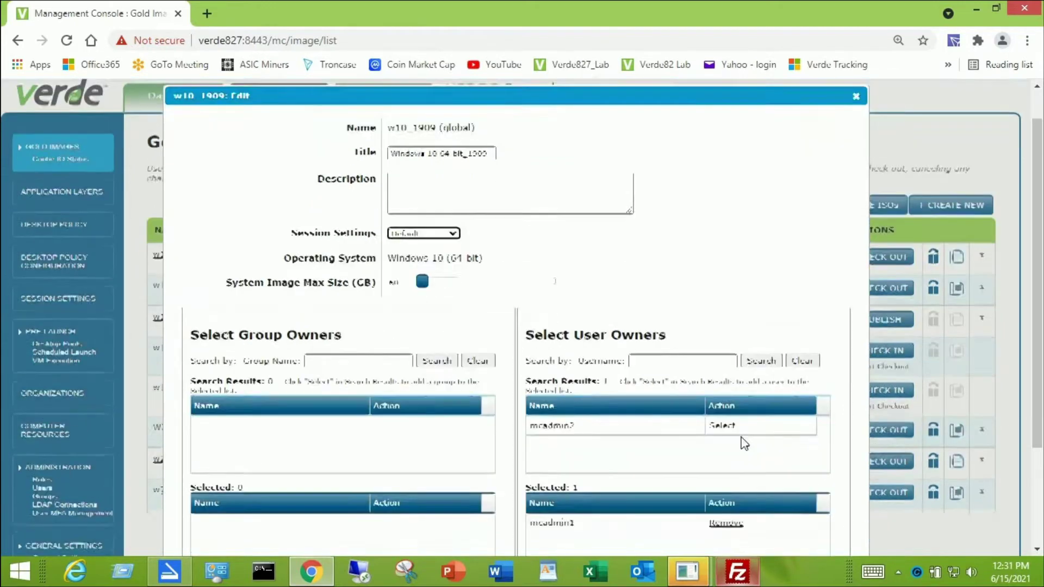
scroll(739, 440, down, 3)
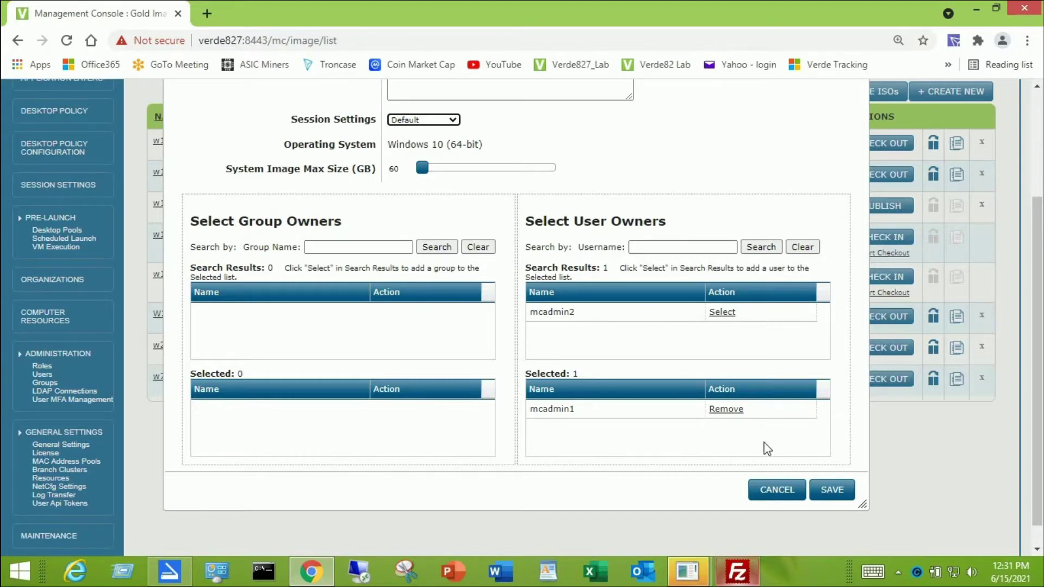
click(779, 489)
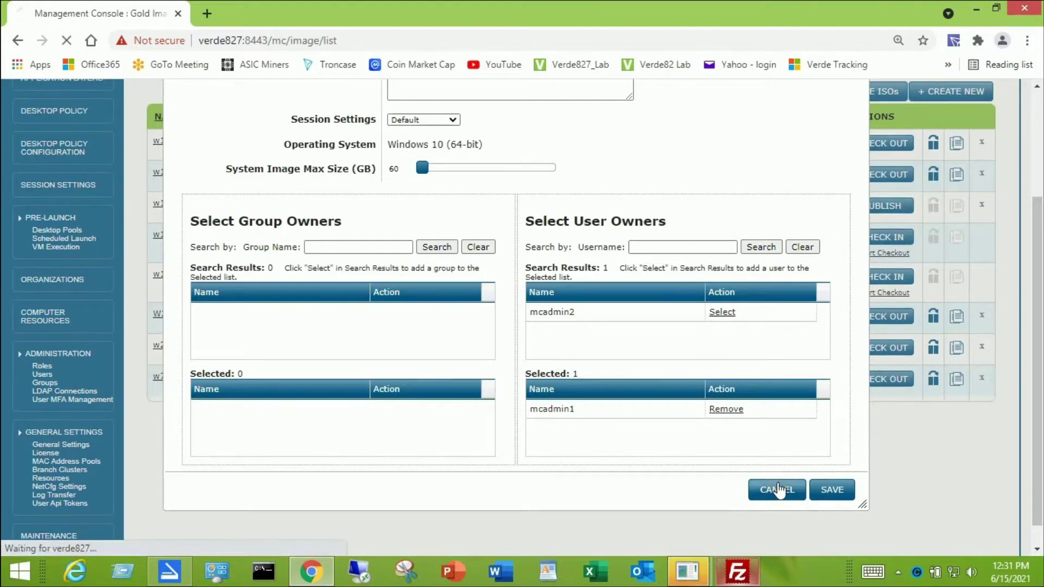
- Review the action histories of the w10_365 and w10_1909 gold images, closing each one
scroll(700, 458, down, 3)
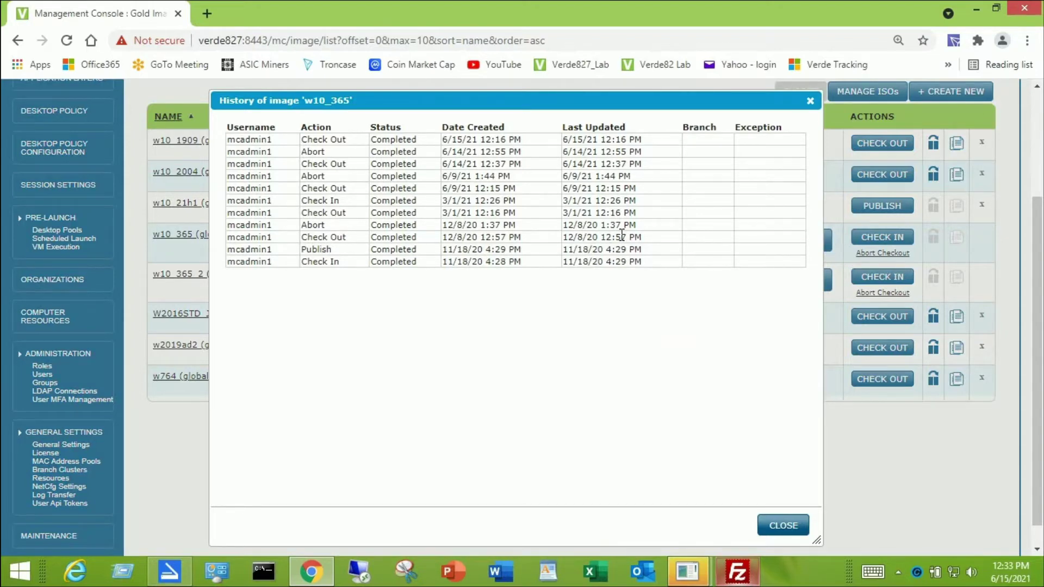
click(781, 530)
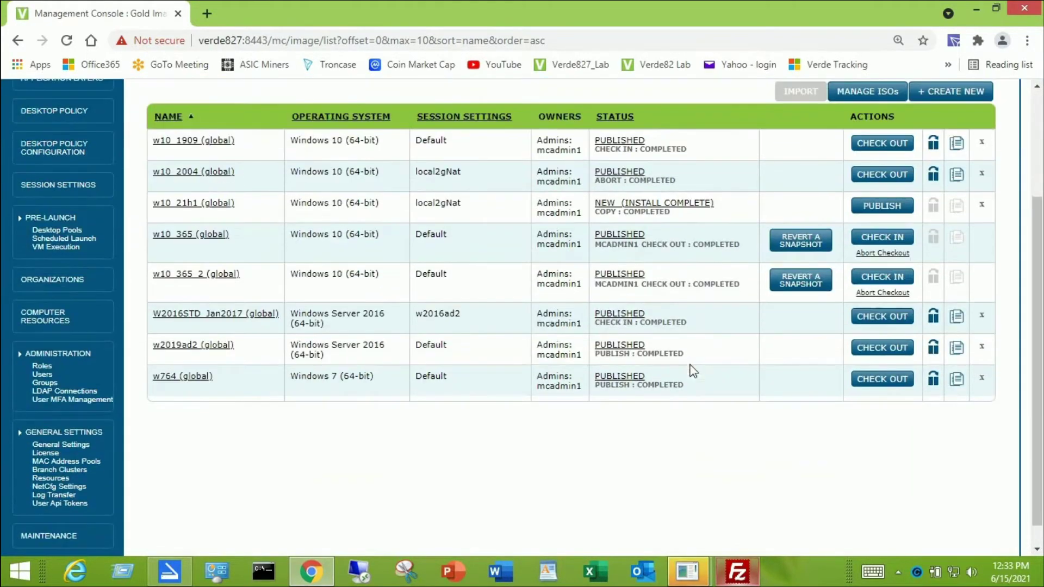
click(618, 140)
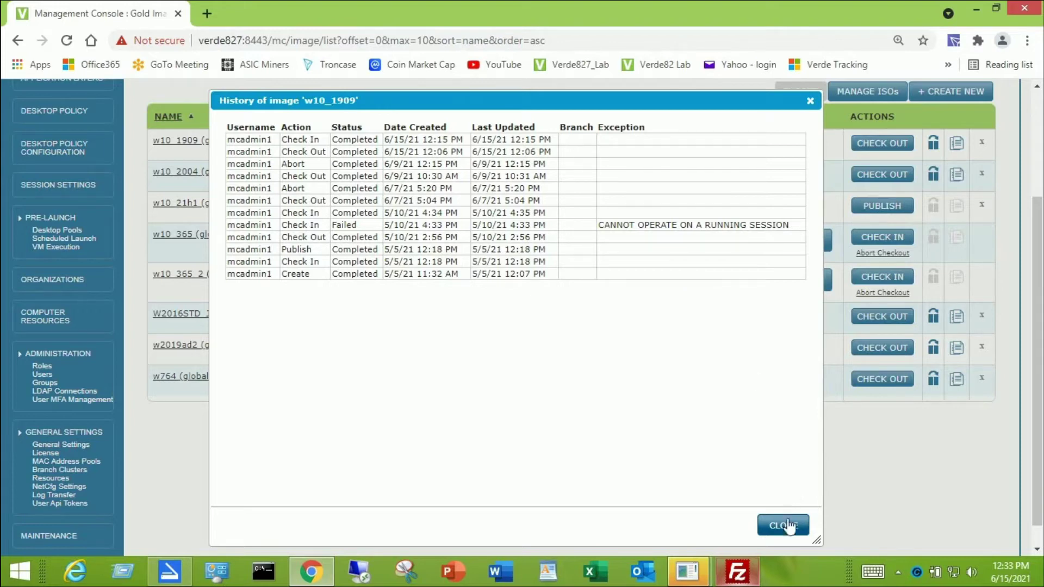
click(787, 526)
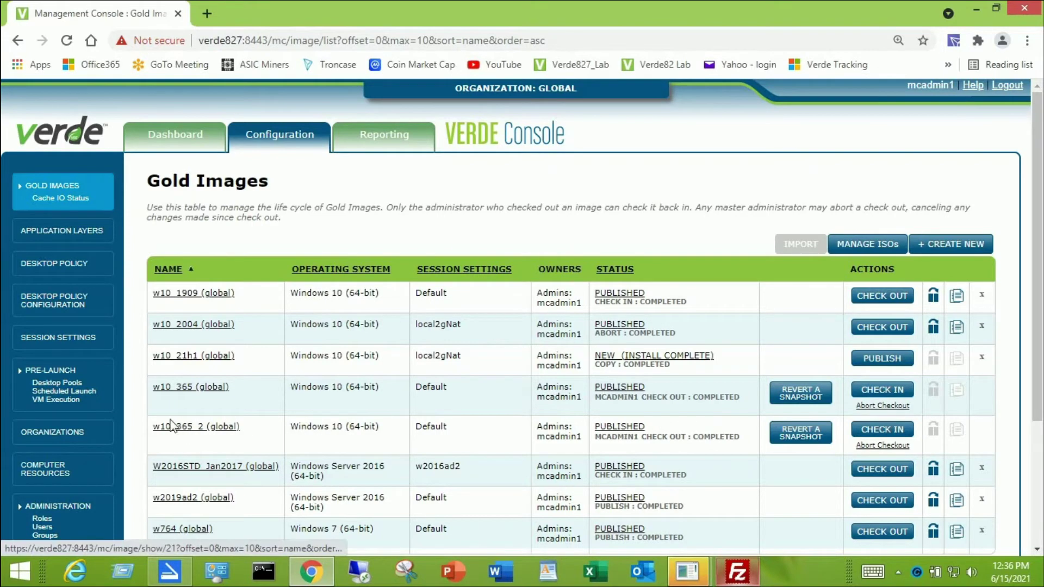
- Review the edit settings of the w10_365_2 gold image, including its system image max size, and cancel without saving
click(171, 425)
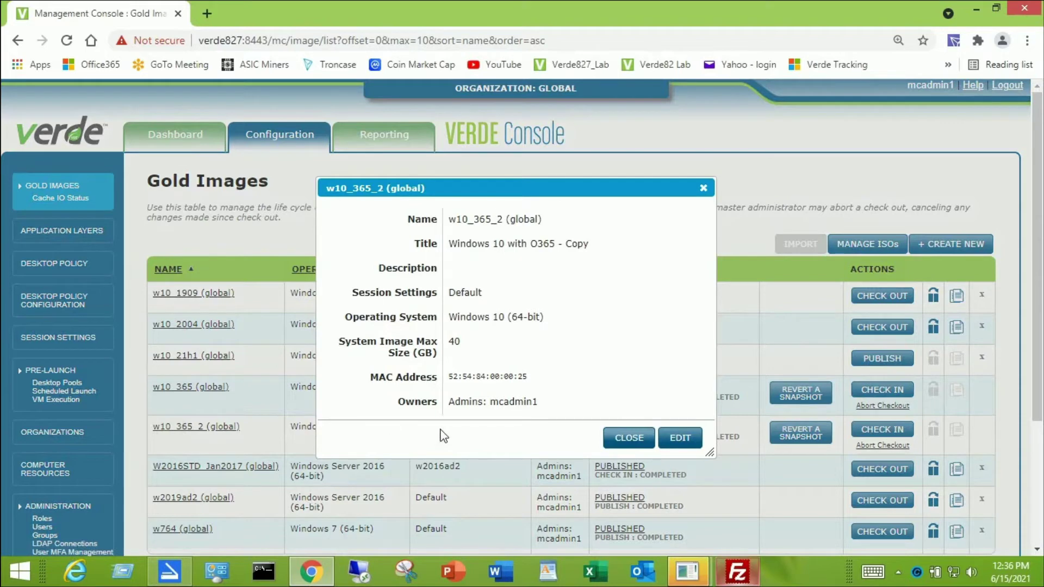
click(680, 444)
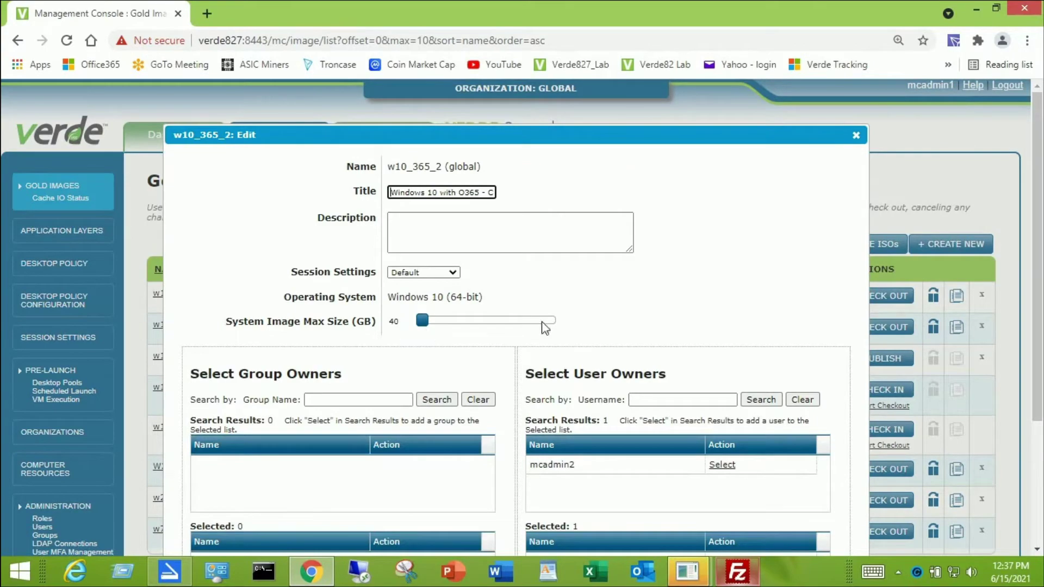
scroll(580, 309, down, 3)
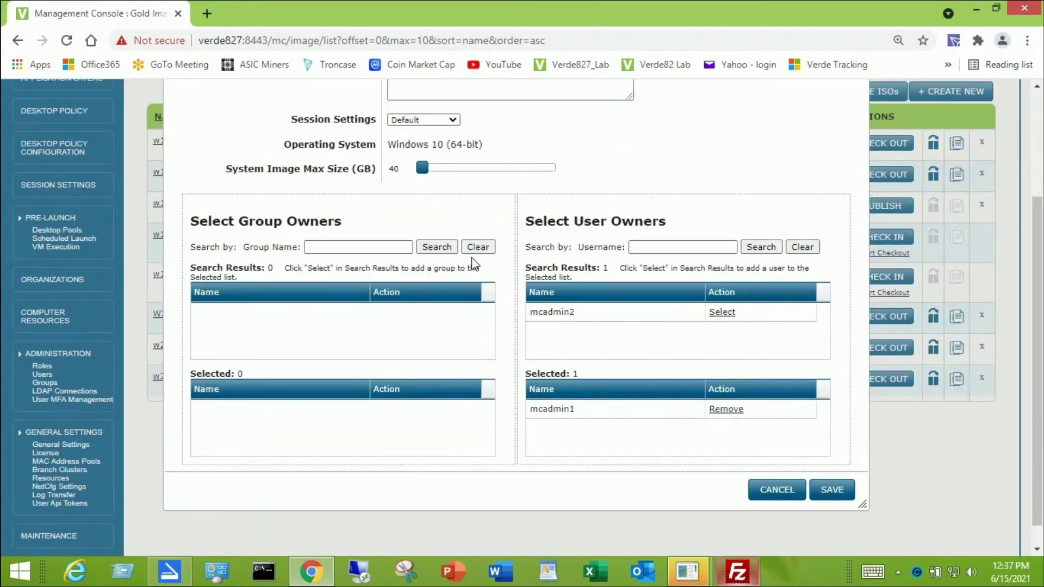
click(771, 491)
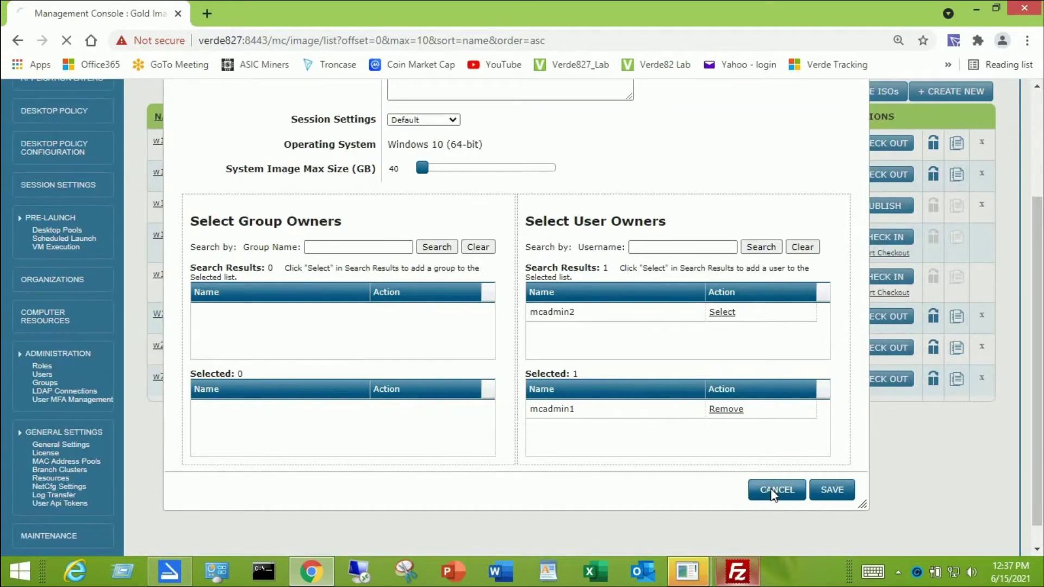
scroll(772, 492, down, 3)
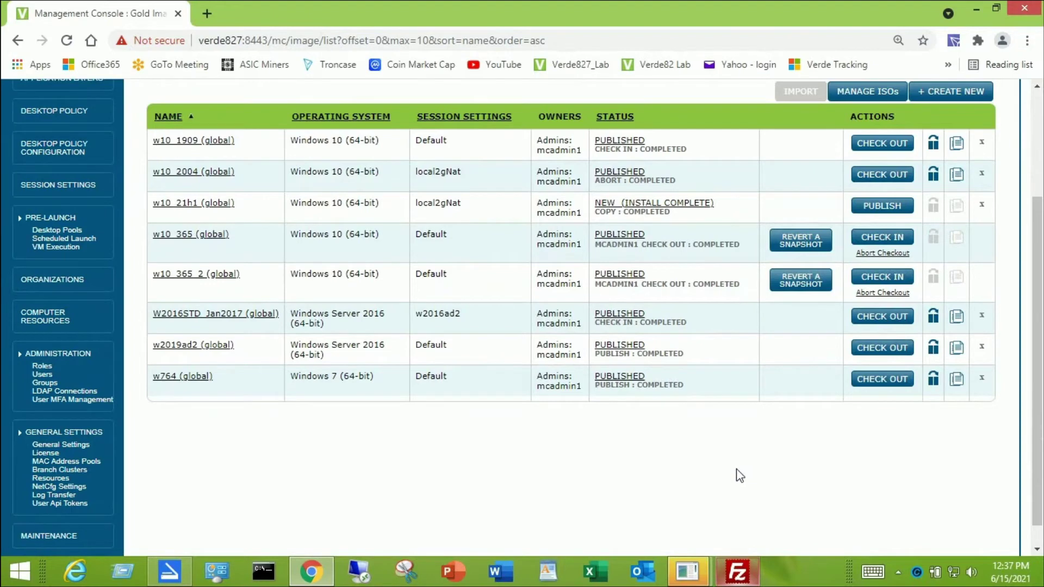
scroll(736, 470, up, 2)
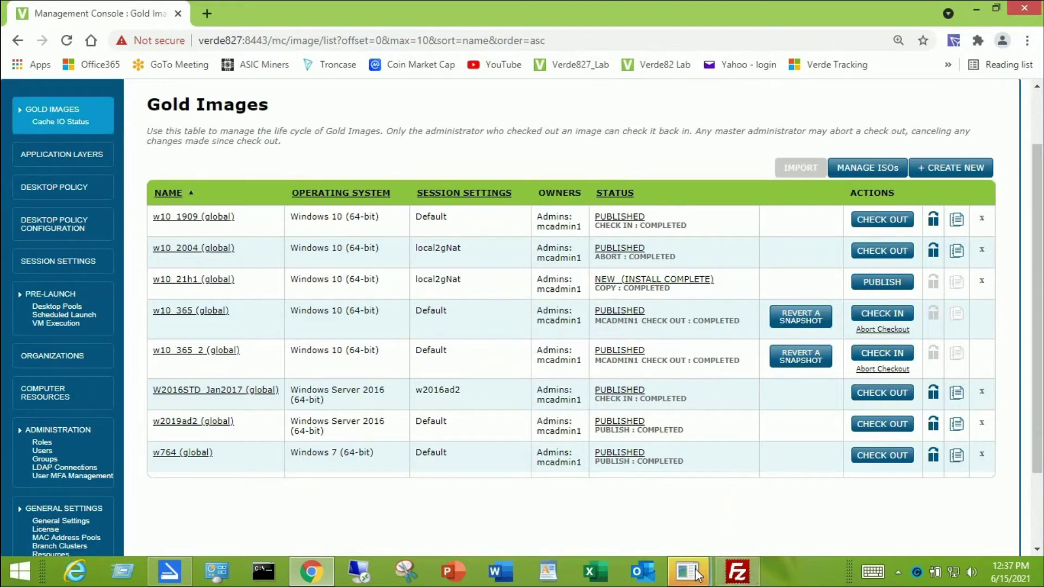
- Switch to VERDE Client, log in to the connection server and connect to the "Windows 10 with O365 - Copy" desktop
mouse_move(695, 573)
click(731, 475)
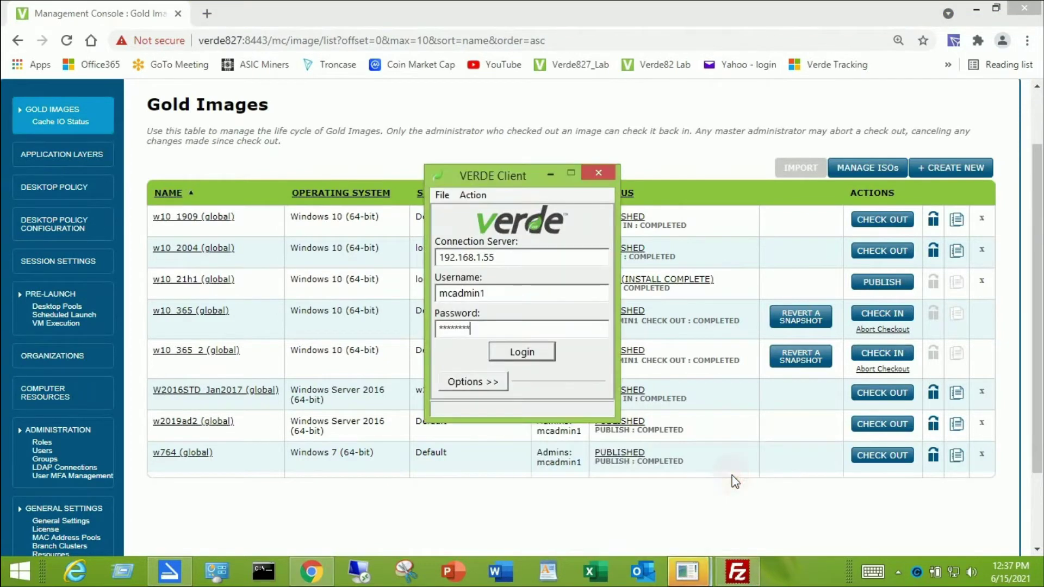
click(522, 353)
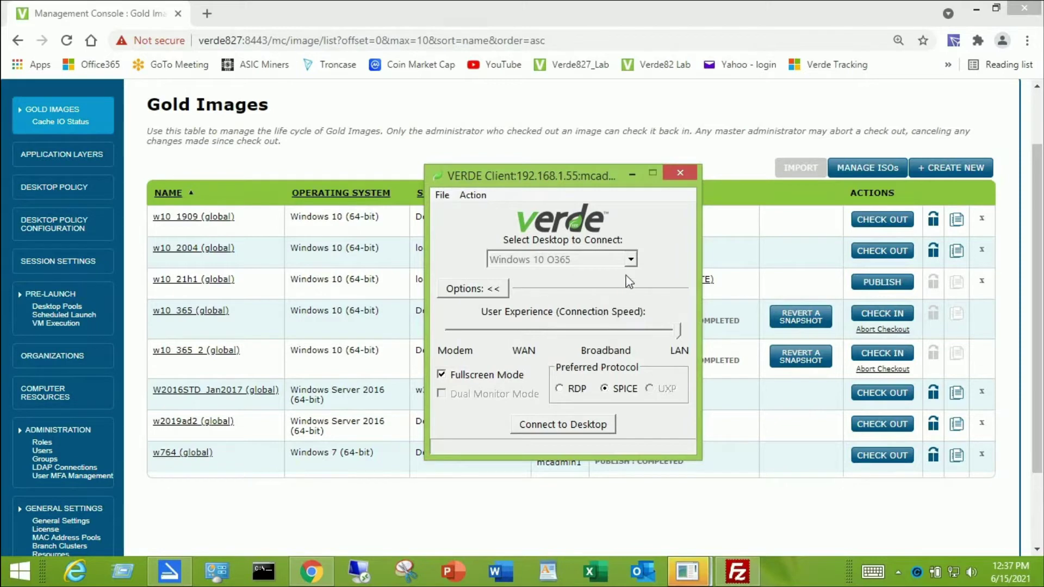
click(632, 260)
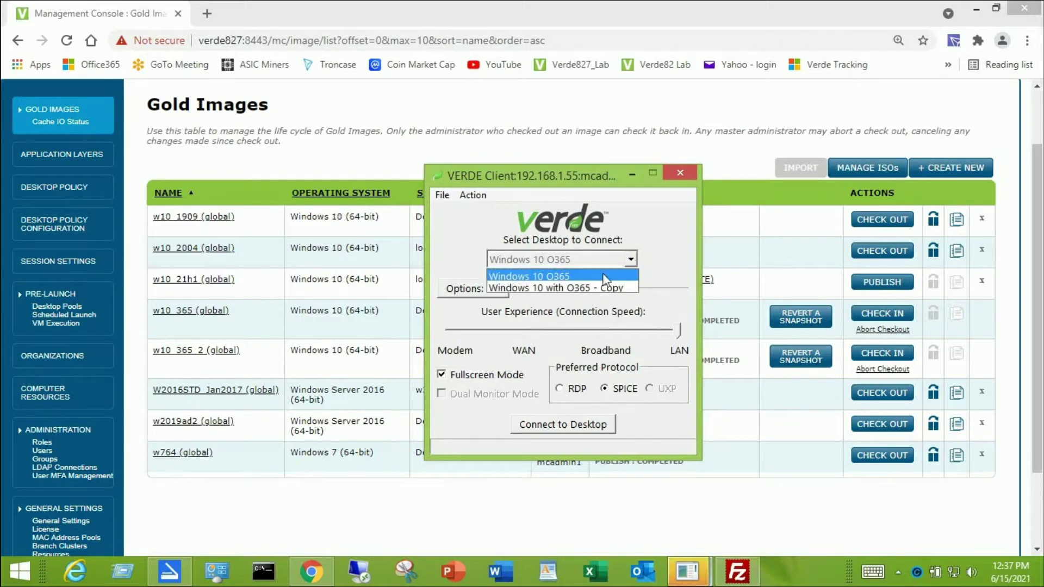
click(552, 288)
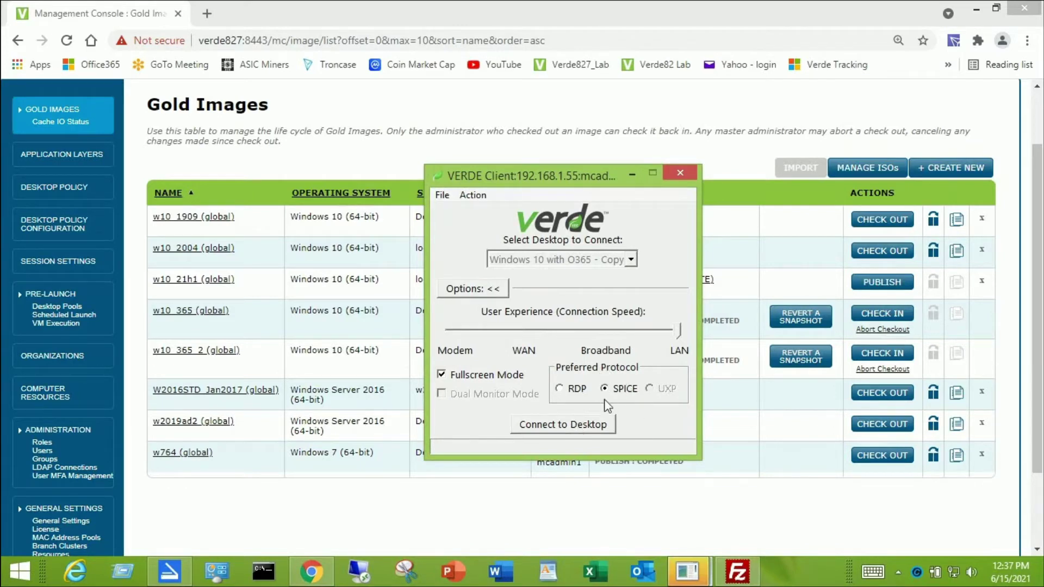
click(567, 425)
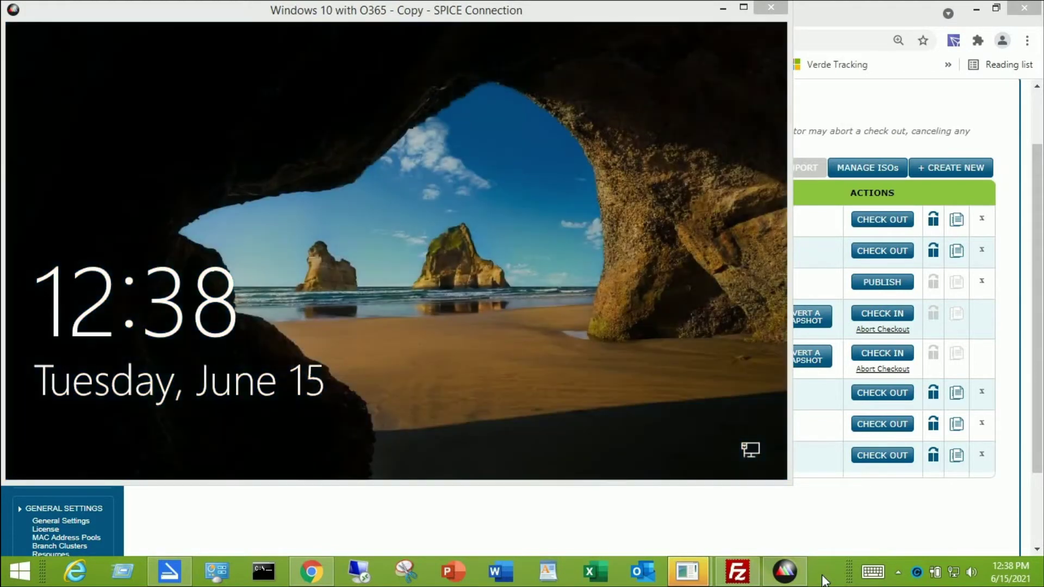
- Dismiss the lock screen of the remote Windows 10 session and proceed to its desktop
click(581, 407)
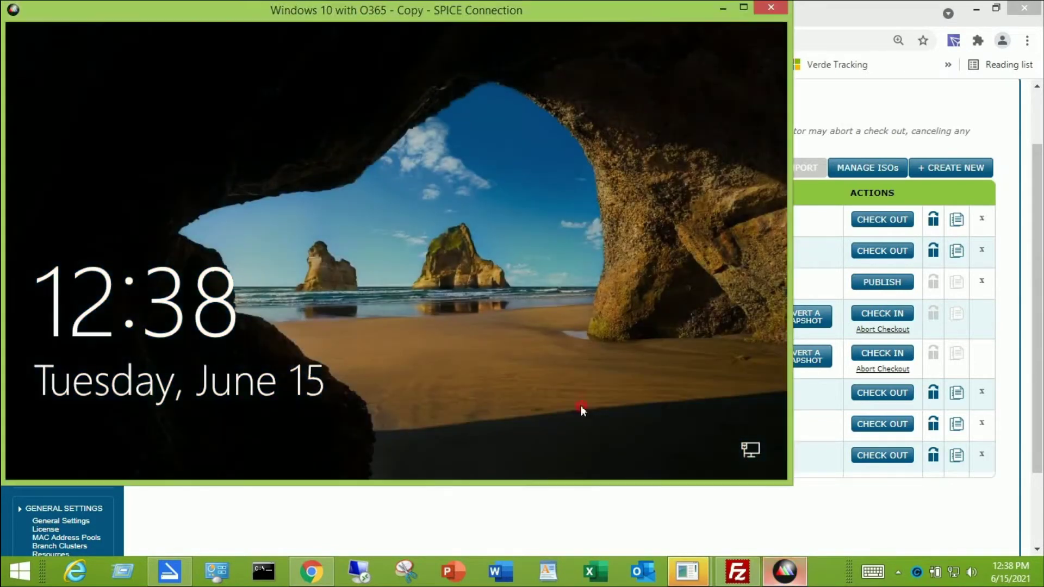
click(566, 276)
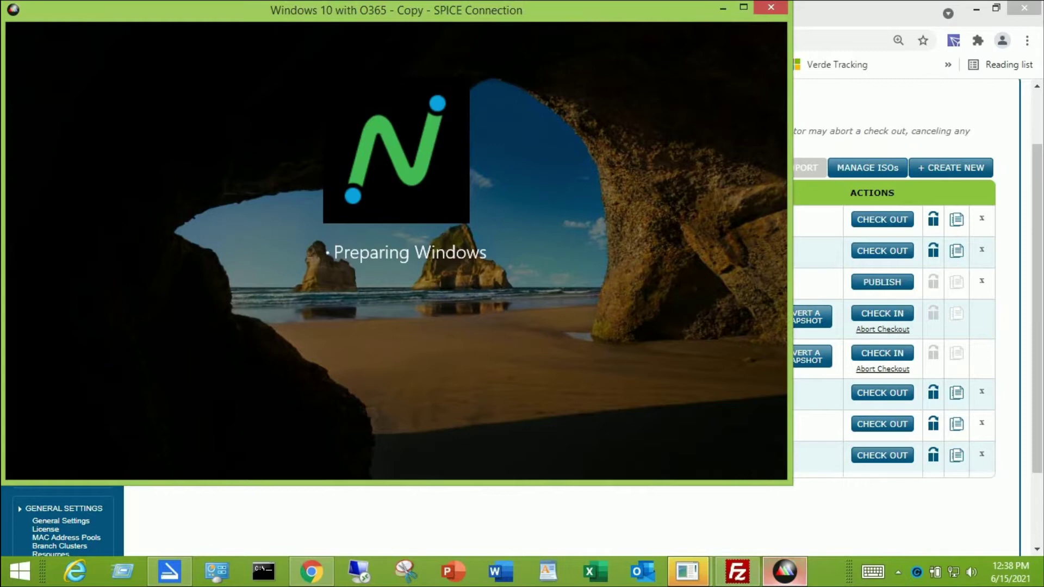
click(843, 578)
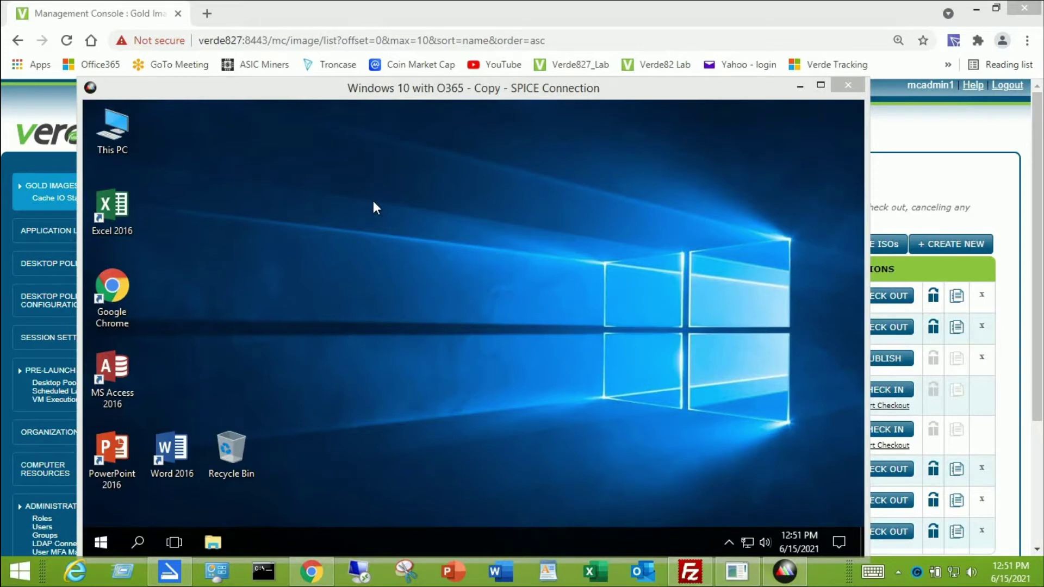
- Open Computer Management for This PC on the remote desktop and go to Disk Management
click(114, 140)
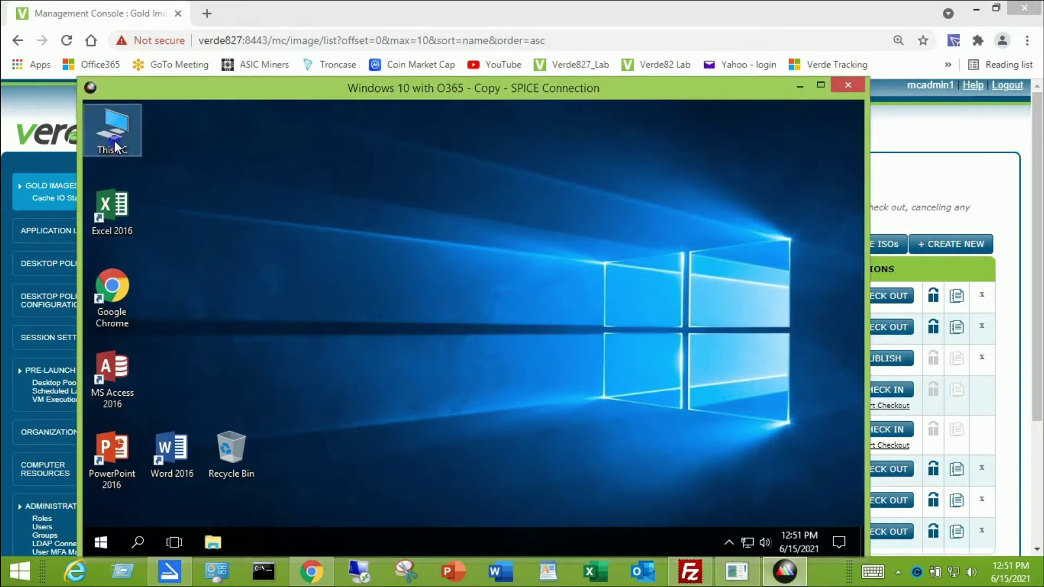
right_click(114, 140)
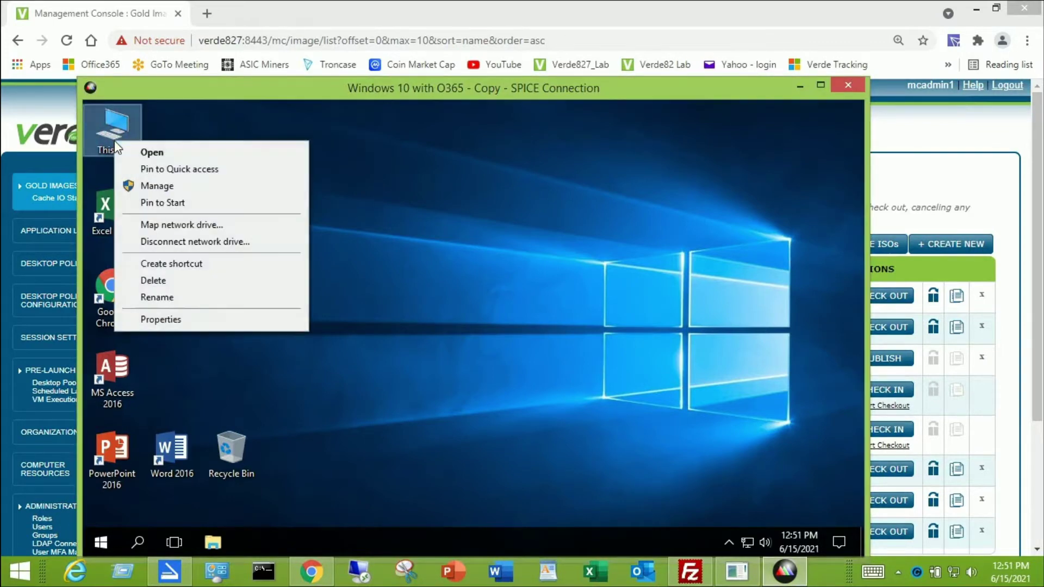
click(156, 185)
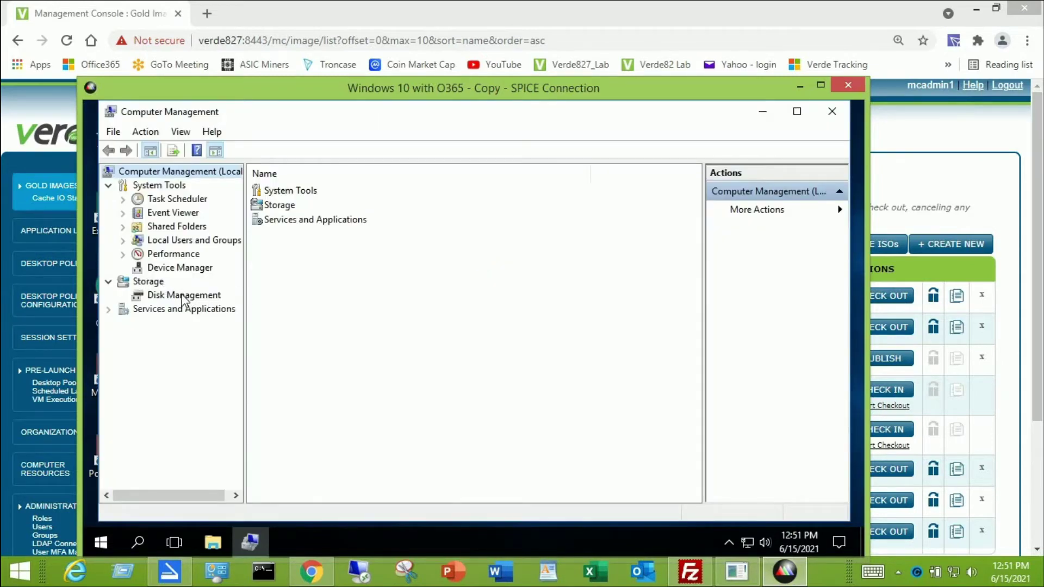
click(184, 297)
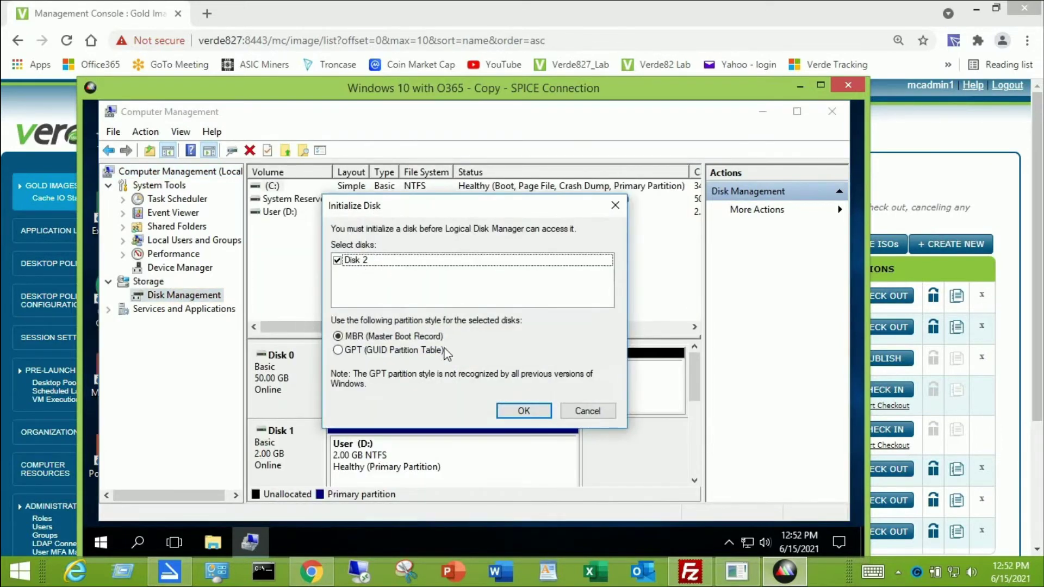
- Try to initialize Disk 2 with the MBR partition style, dismiss the error and refresh the Disk Management view
click(524, 411)
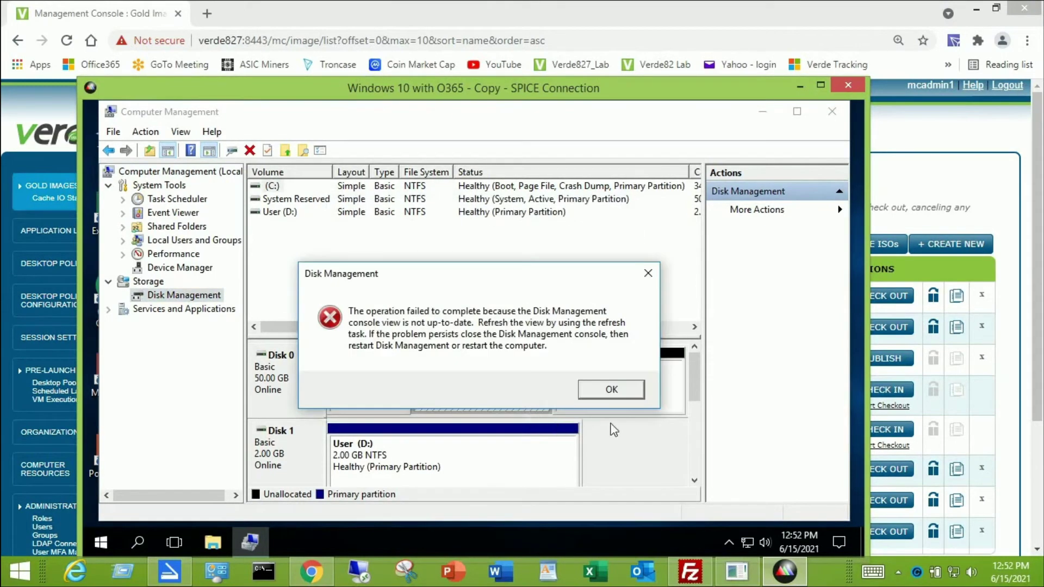
click(611, 391)
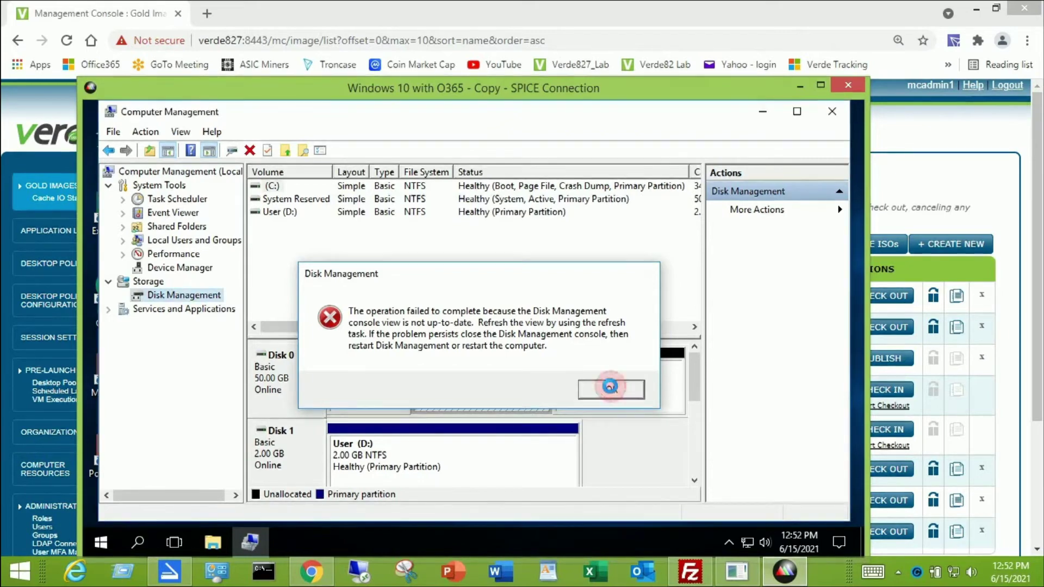
click(161, 133)
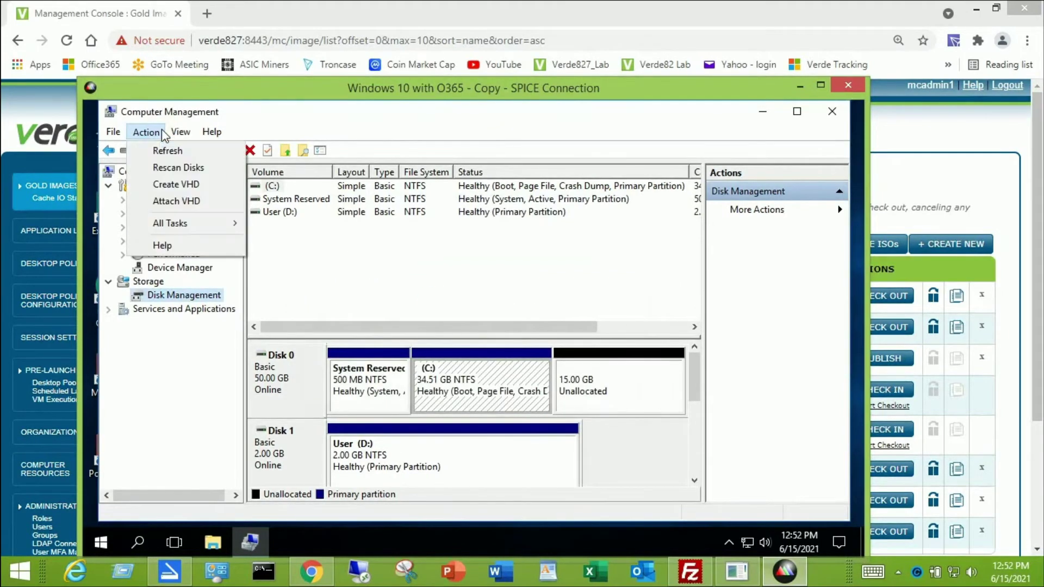
click(164, 154)
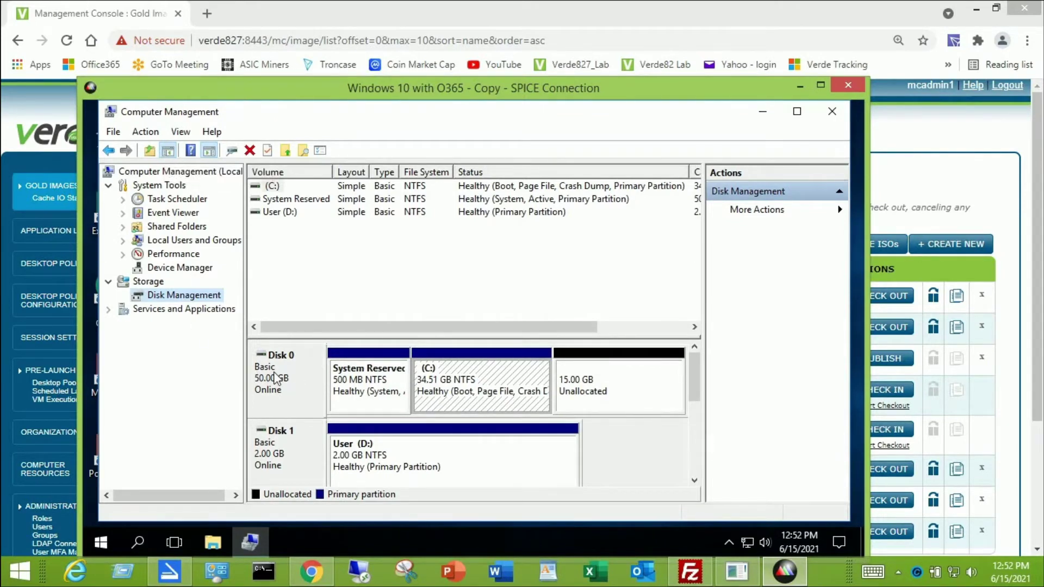
- Extend the C: volume with the 15360 MB of unallocated space on Disk 0 and close Computer Management
right_click(475, 384)
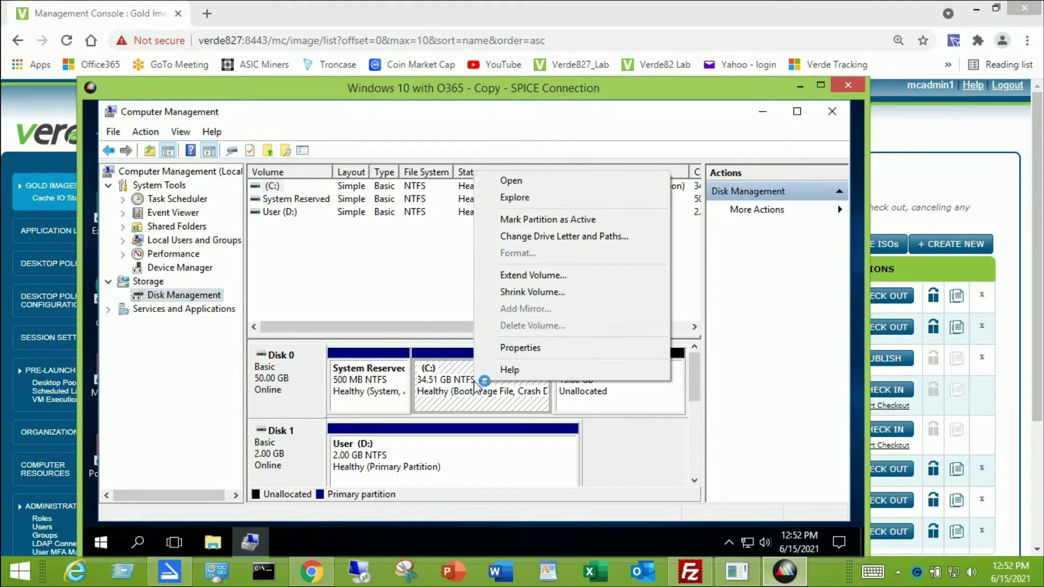
click(525, 275)
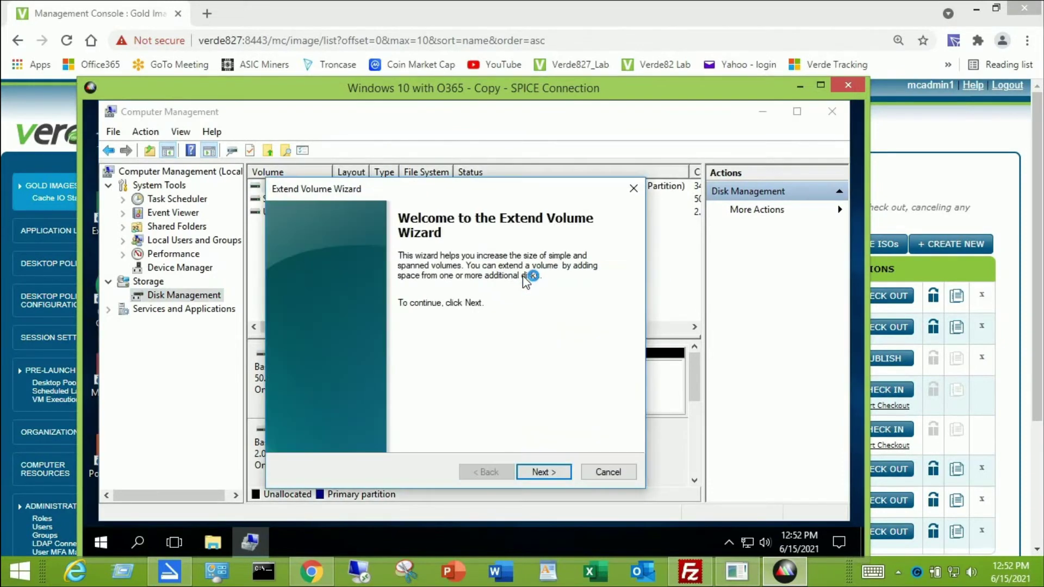
click(554, 472)
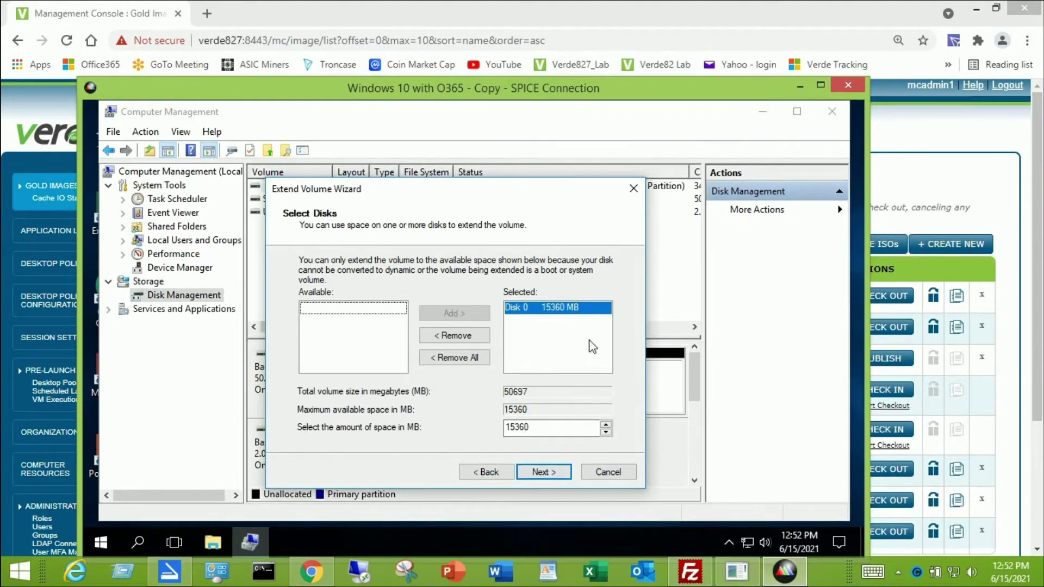
click(545, 472)
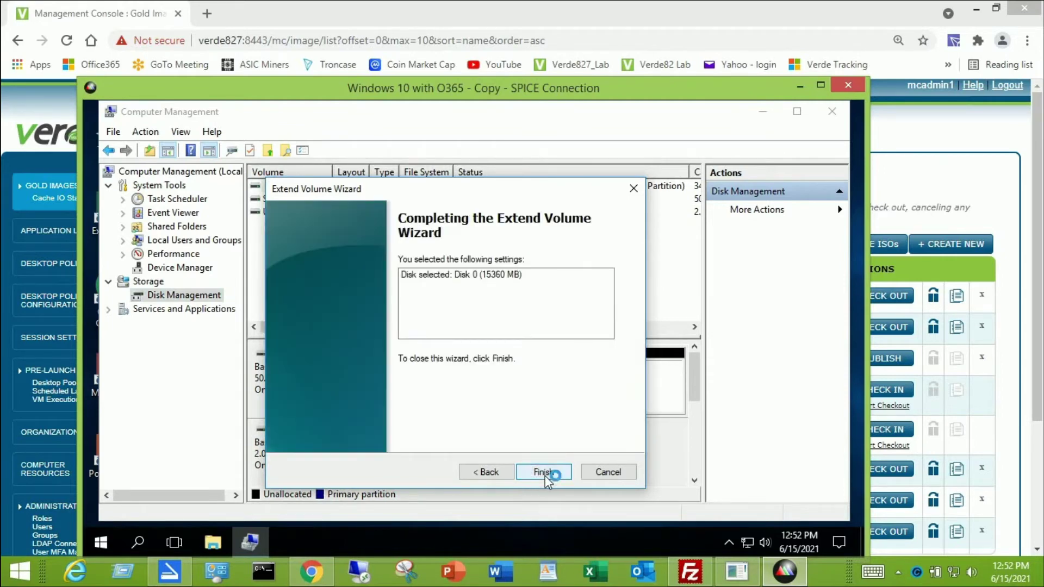
click(544, 472)
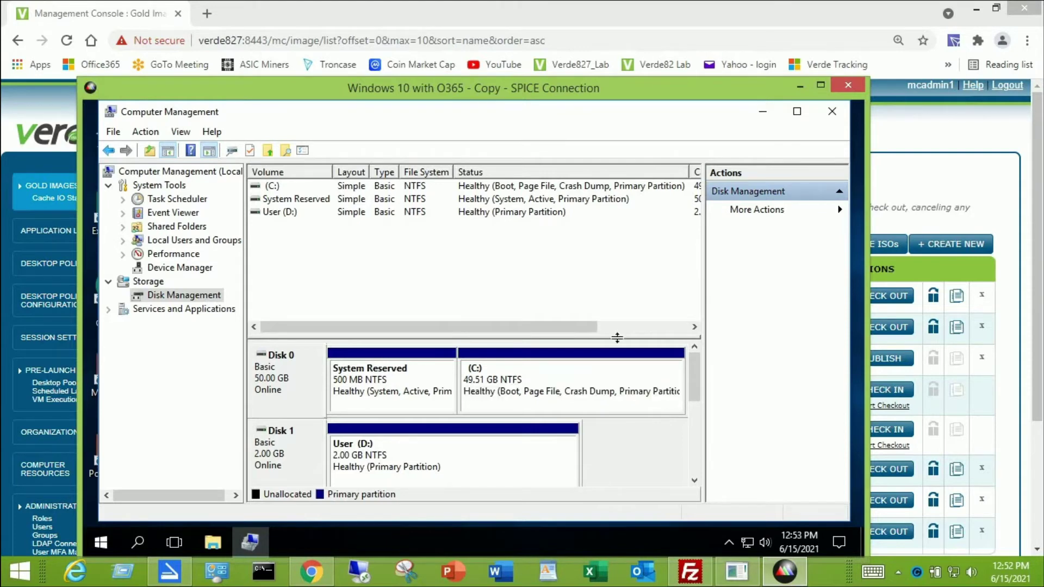
click(835, 112)
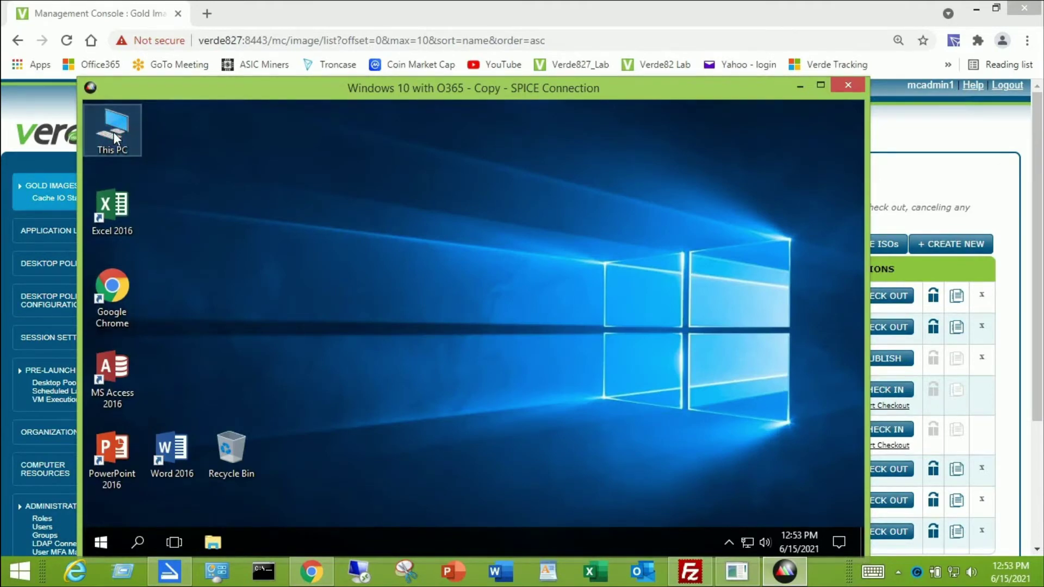
- Open This PC on the remote desktop to check the capacity of Local Disk (C:)
double_click(133, 159)
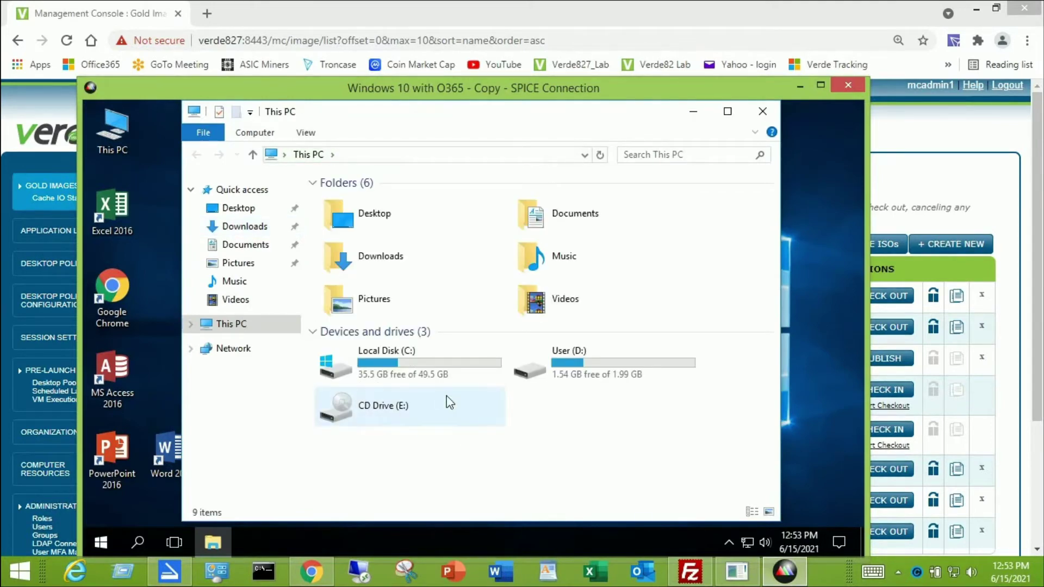
double_click(452, 369)
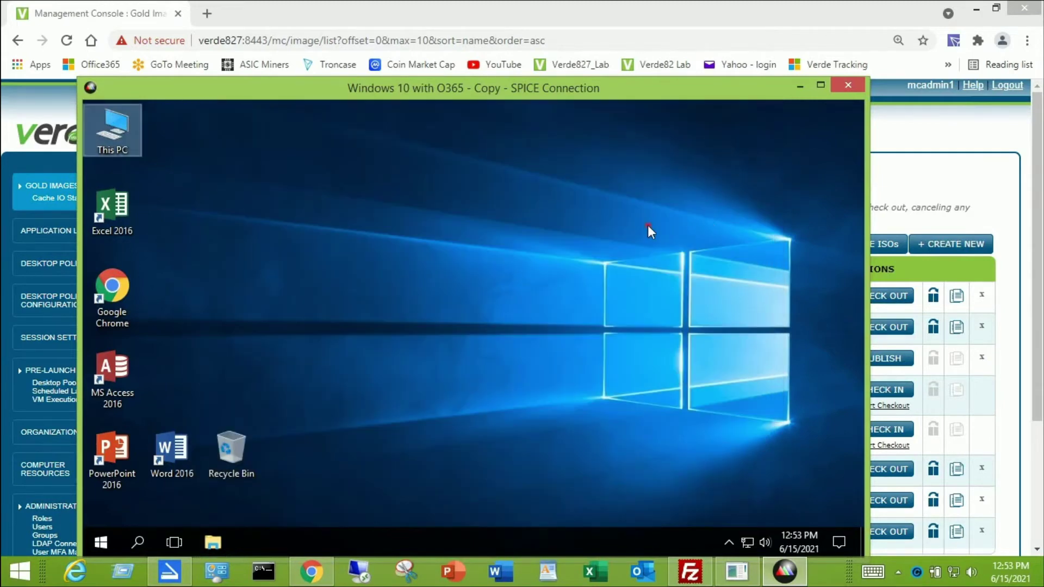
- Shut down the remote Windows 10 desktop from inside its session
click(647, 226)
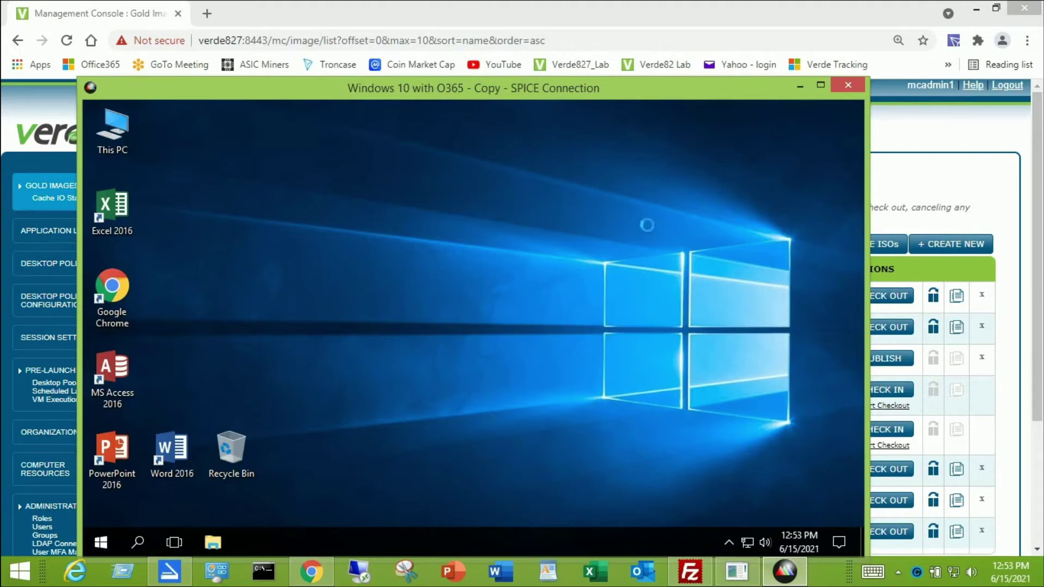
key(alt+F4)
click(495, 353)
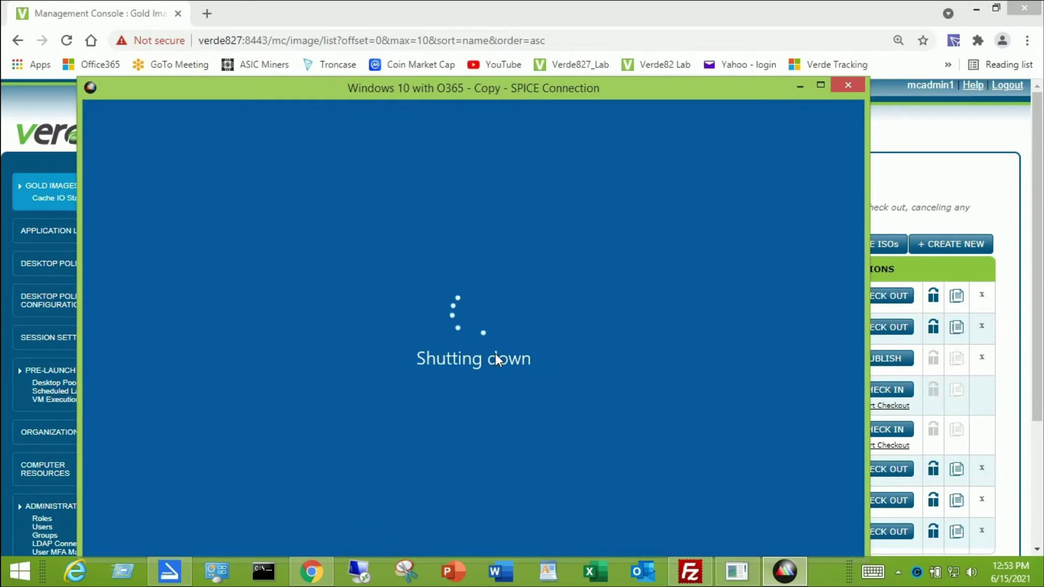
- Switch to the VERDE Console in Chrome, open the Live Sessions report for users and turn Auto Refresh on
click(311, 570)
mouse_move(396, 148)
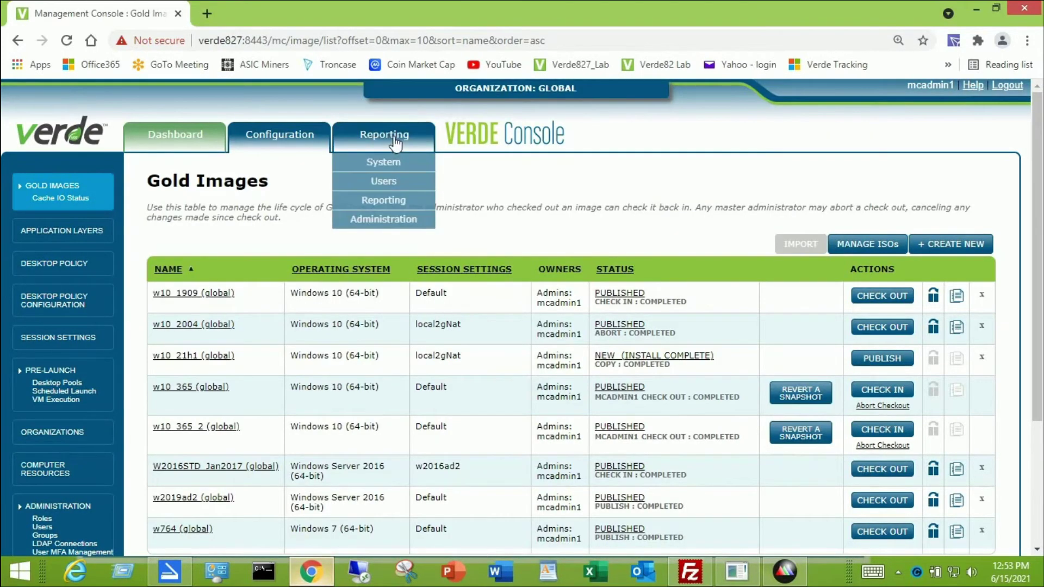
mouse_move(387, 187)
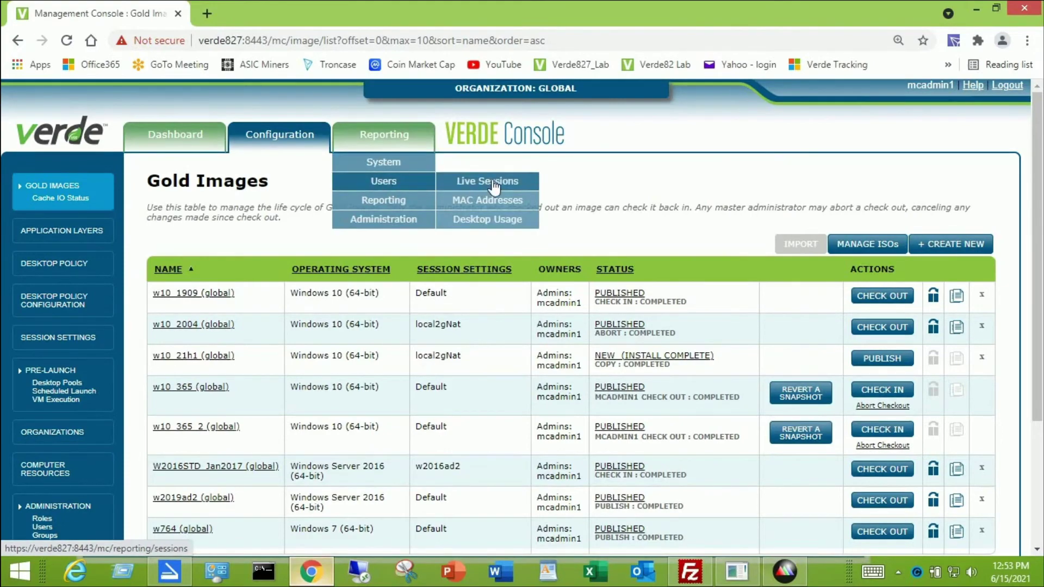
click(492, 184)
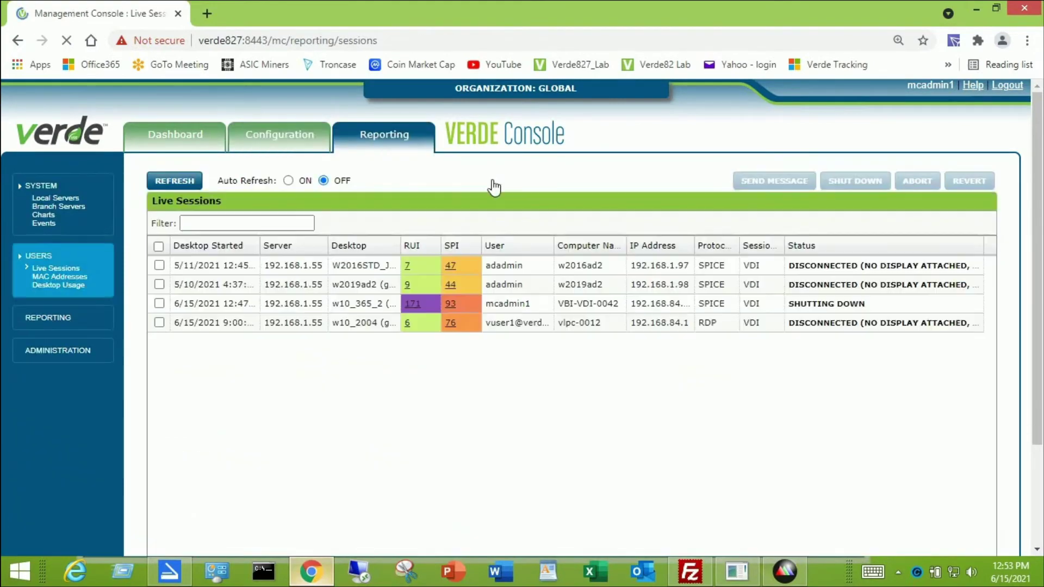
mouse_move(453, 308)
click(288, 180)
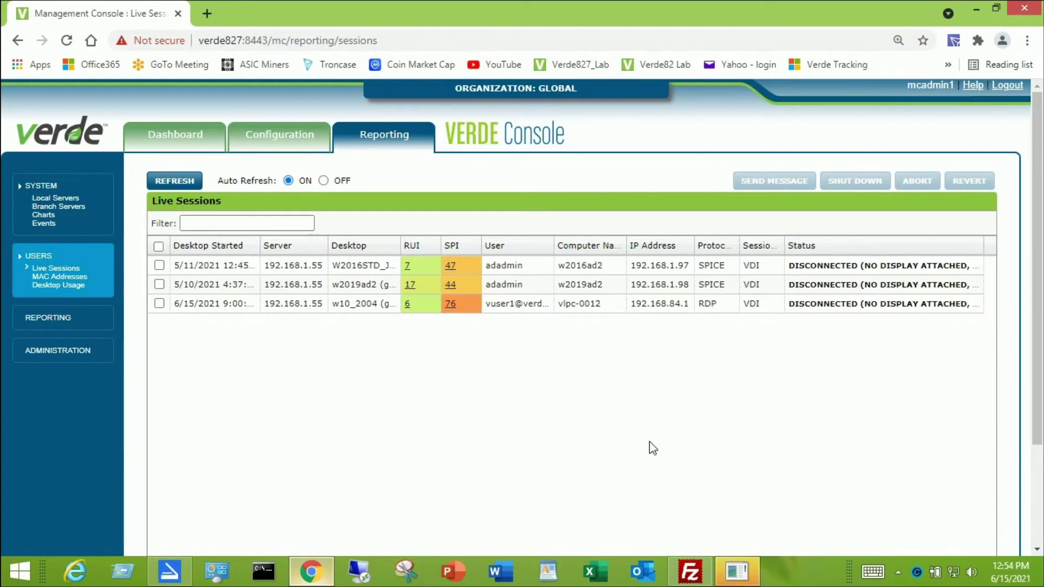
- Go to the Session Settings configuration and open the Default_VDI settings
mouse_move(277, 146)
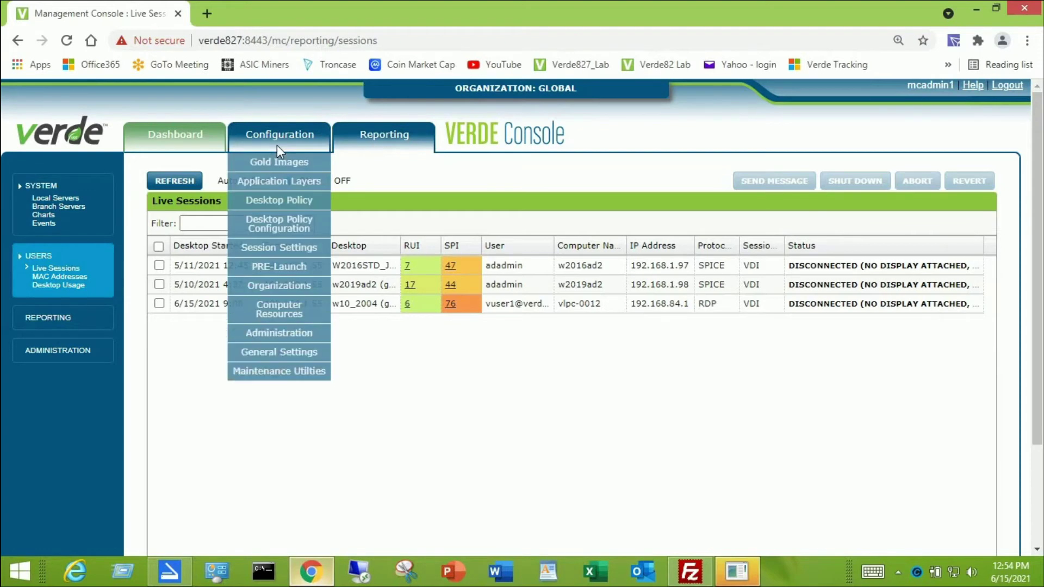
click(272, 254)
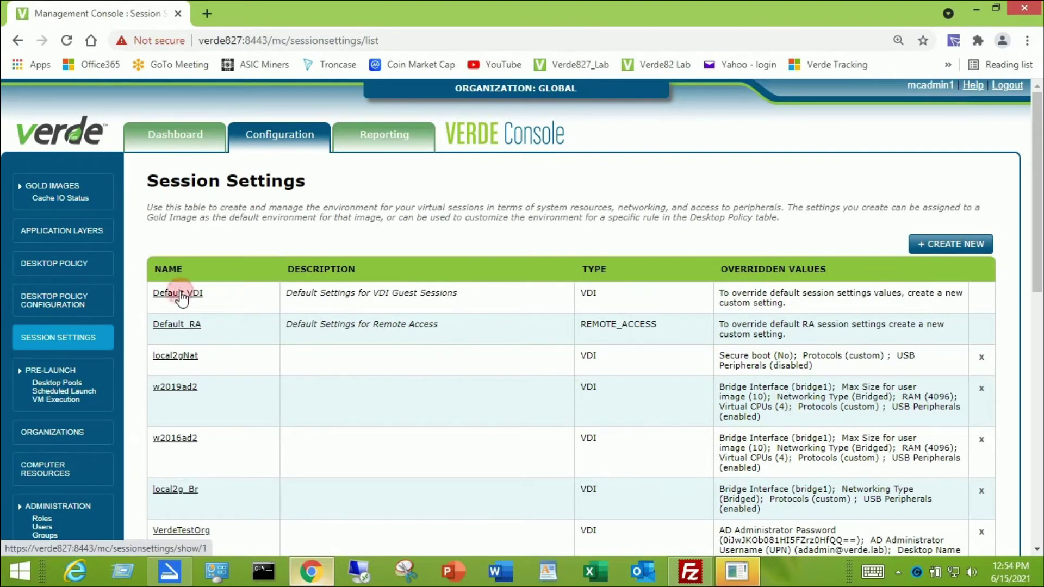
click(178, 293)
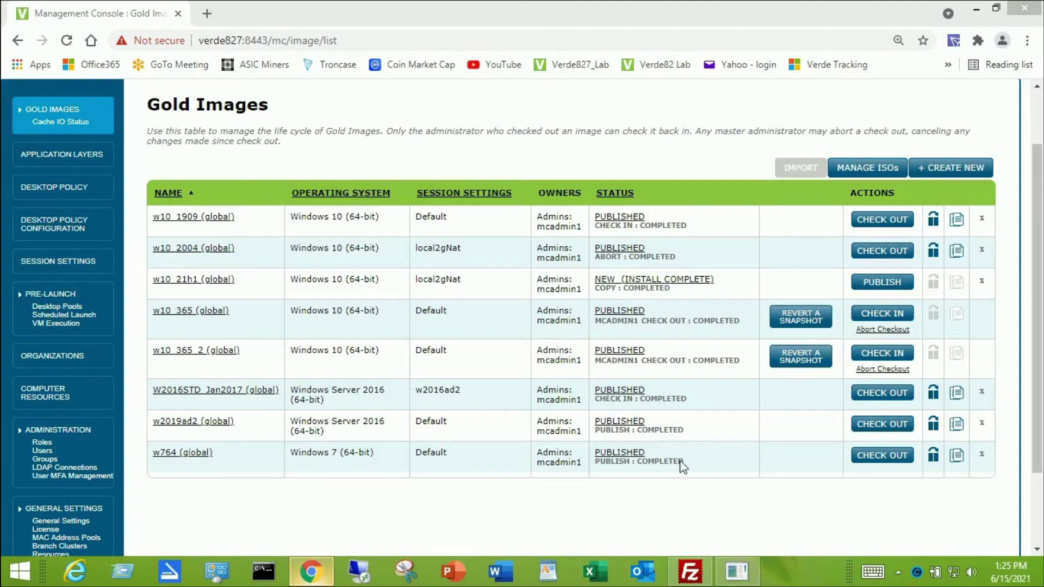
- Examine the snapshots offered for reverting the w10_365 gold image and close the list
click(802, 323)
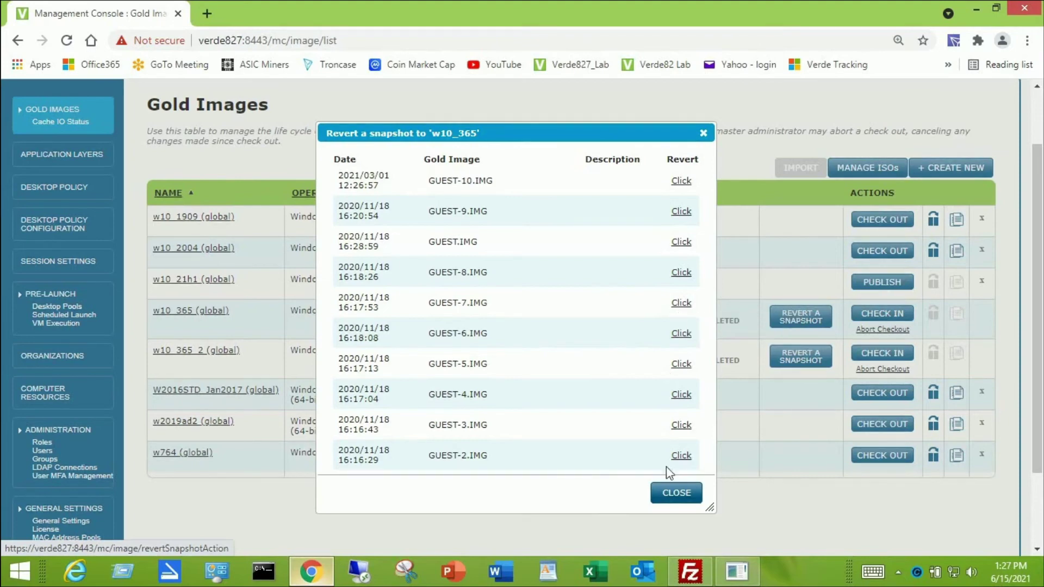
click(674, 492)
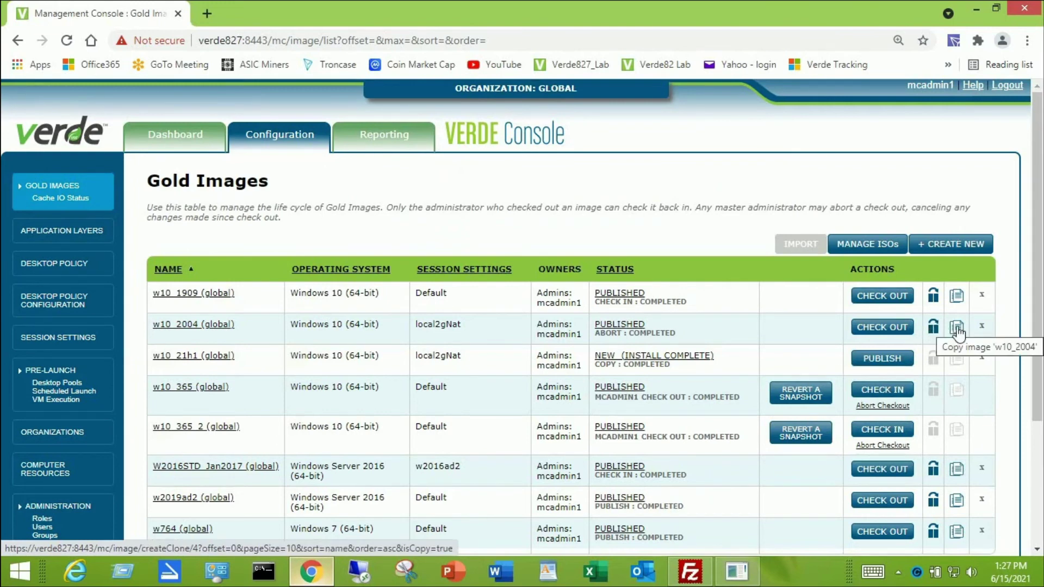
- View the clone options and the copy options for the w10_2004 gold image, cancelling each dialog
click(932, 329)
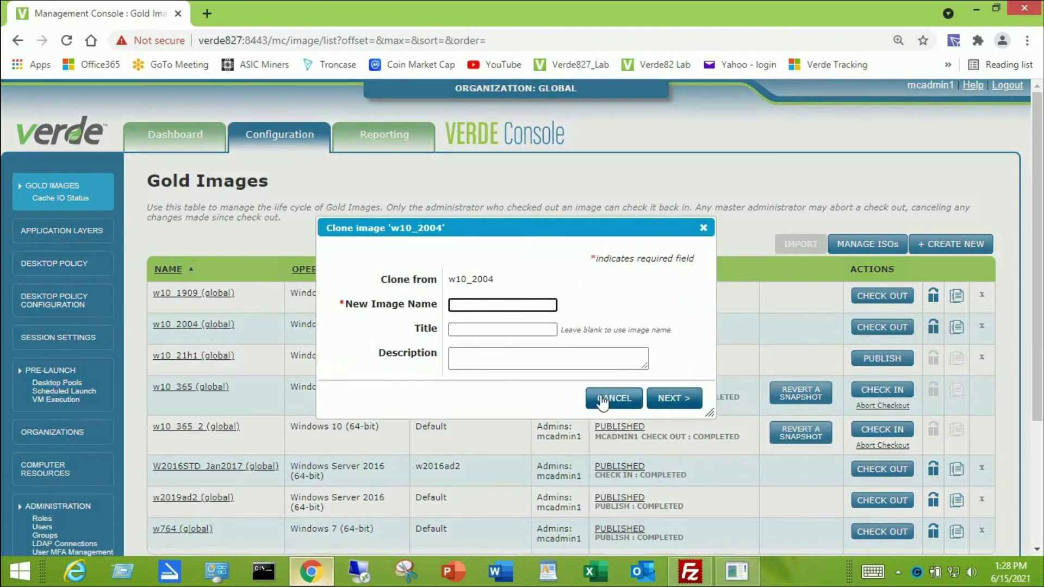
click(622, 400)
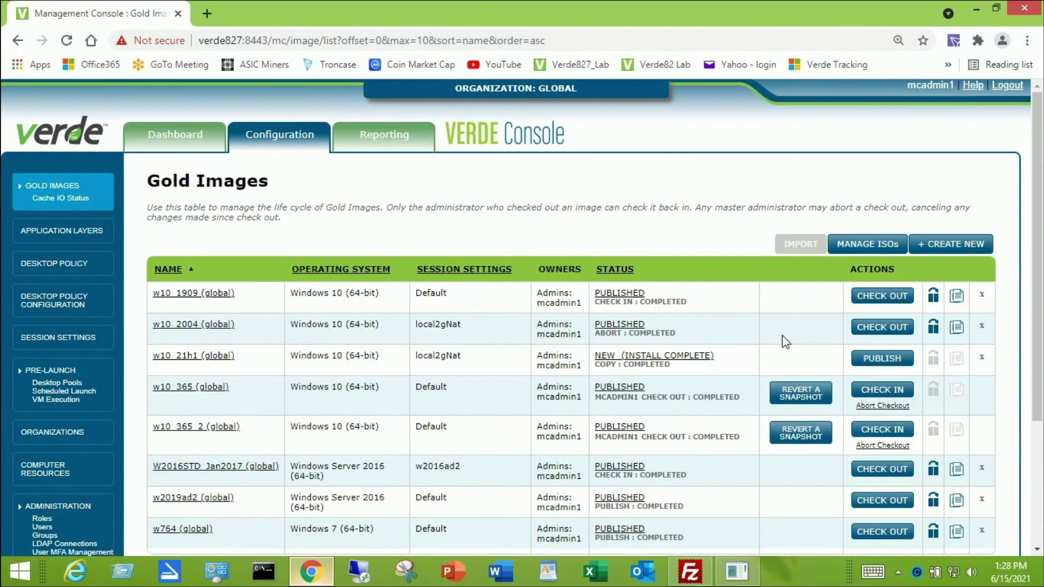
click(957, 327)
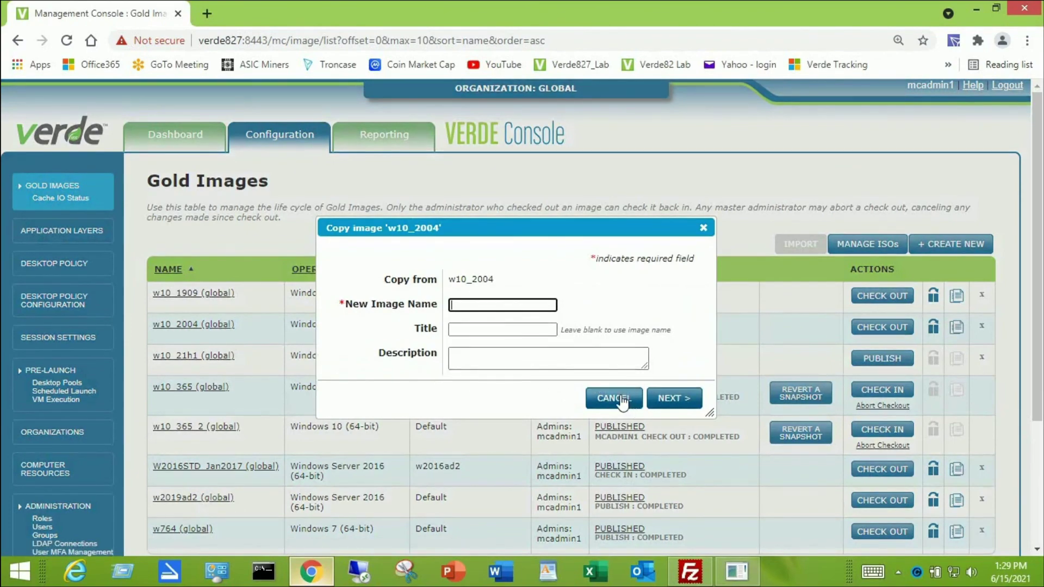
click(623, 401)
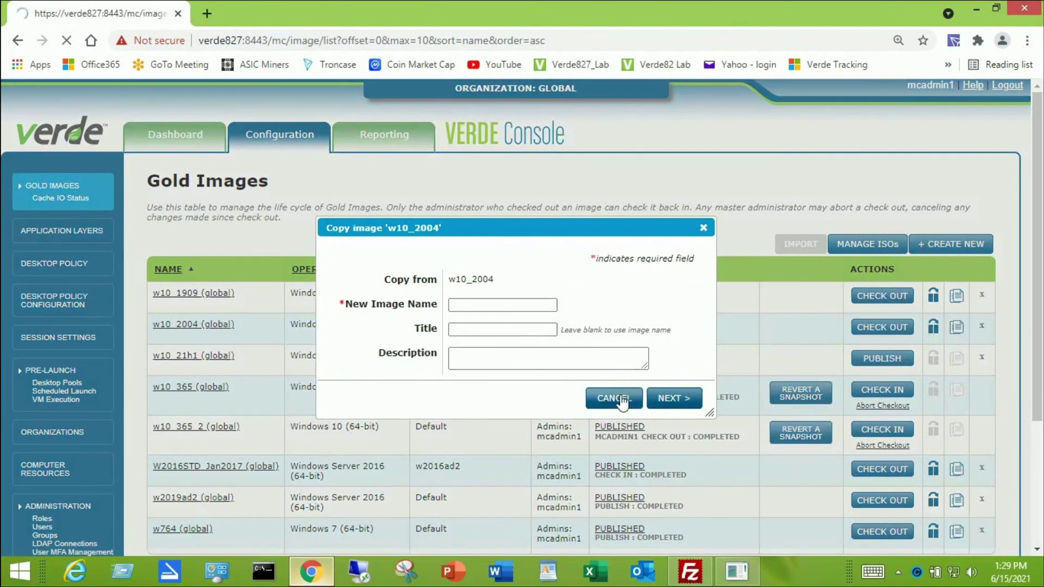